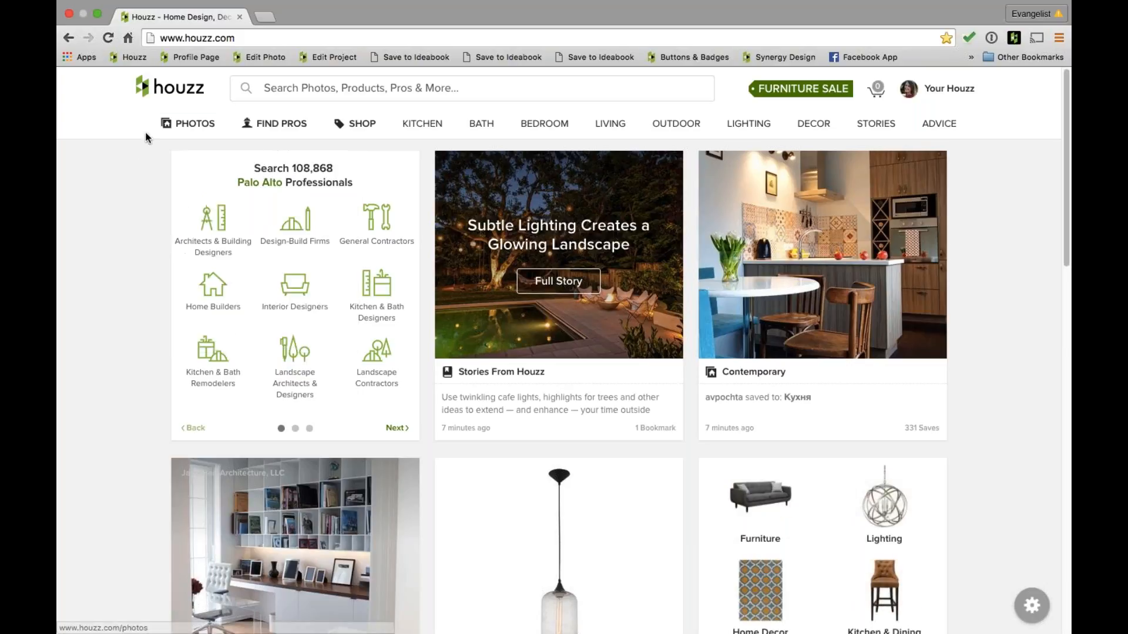
# Open the full home design photo gallery and switch it to the two-column large photo layout.
pyautogui.moveTo(177, 126)
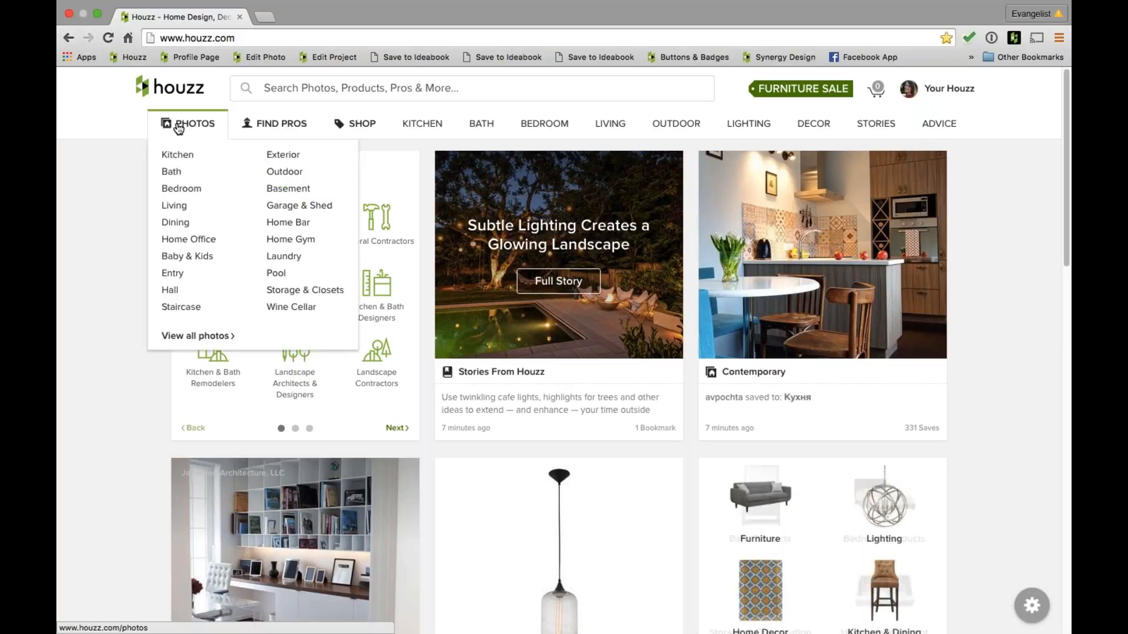
pyautogui.click(179, 128)
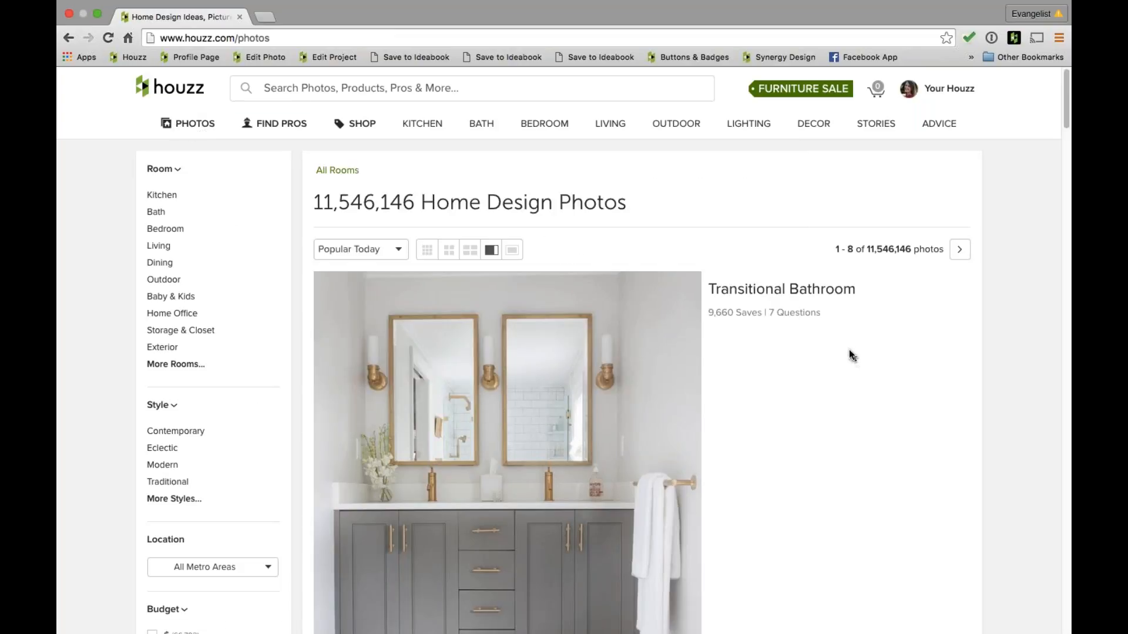
pyautogui.click(470, 250)
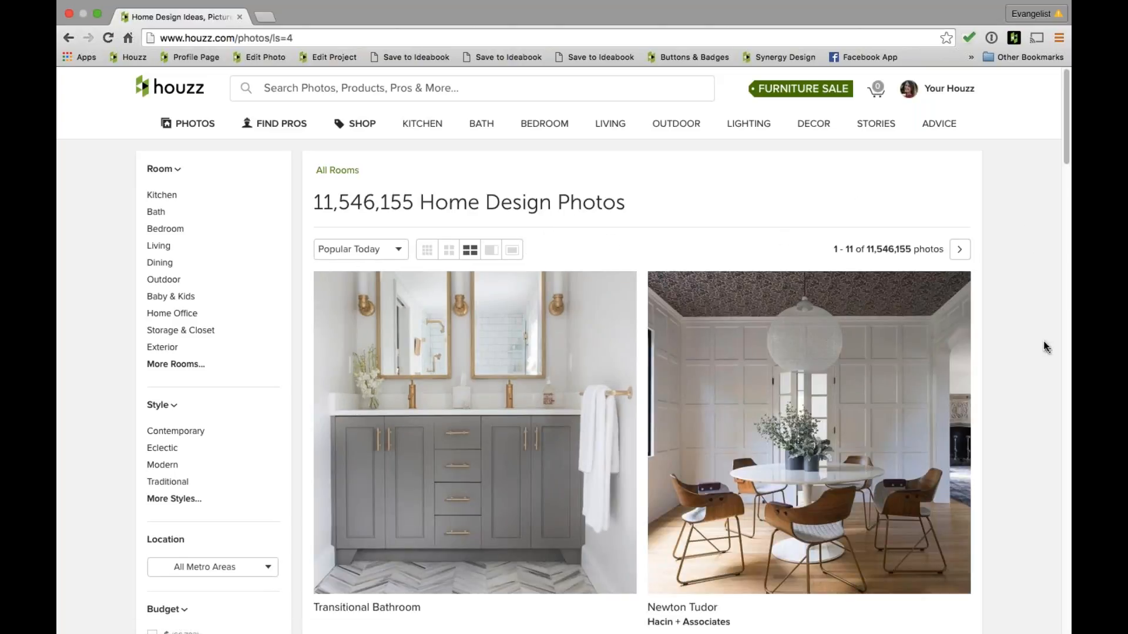
# Bring up the Save to Ideabook form for the Naperville Kitchen photo and cancel it without saving.
pyautogui.scroll(-5, 1043, 353)
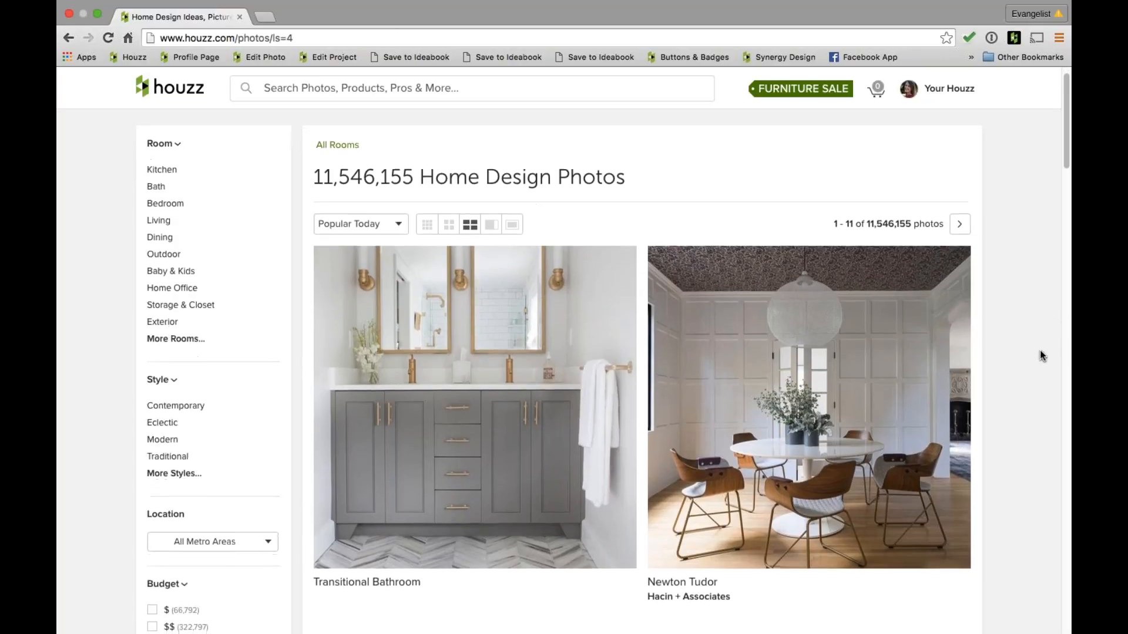
pyautogui.scroll(-4, 1040, 361)
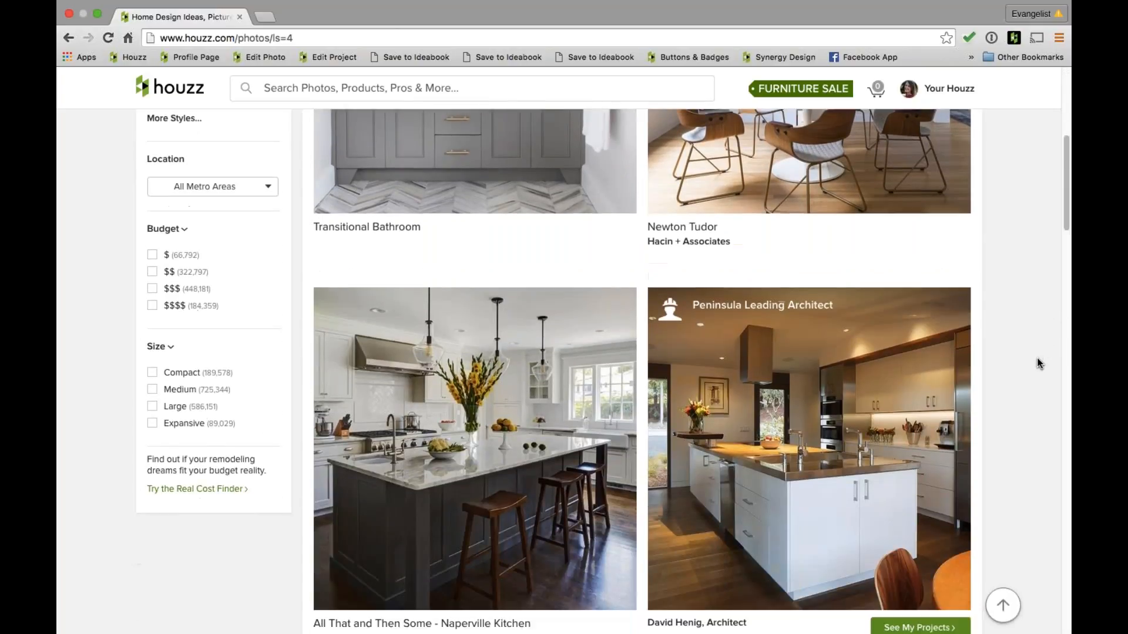
pyautogui.moveTo(529, 339)
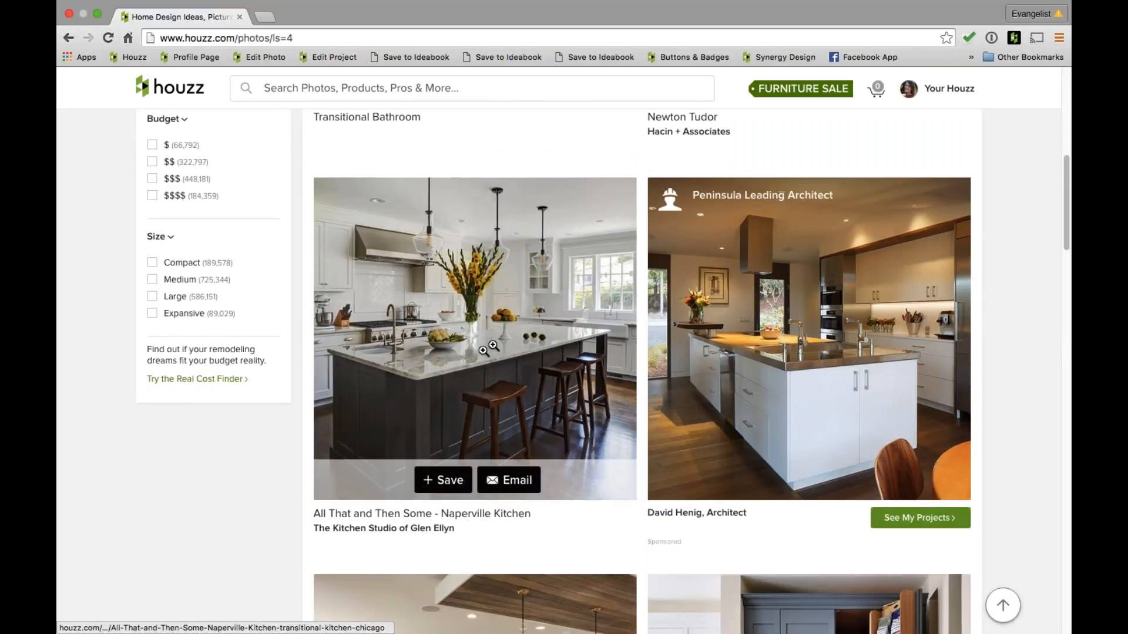
pyautogui.click(444, 481)
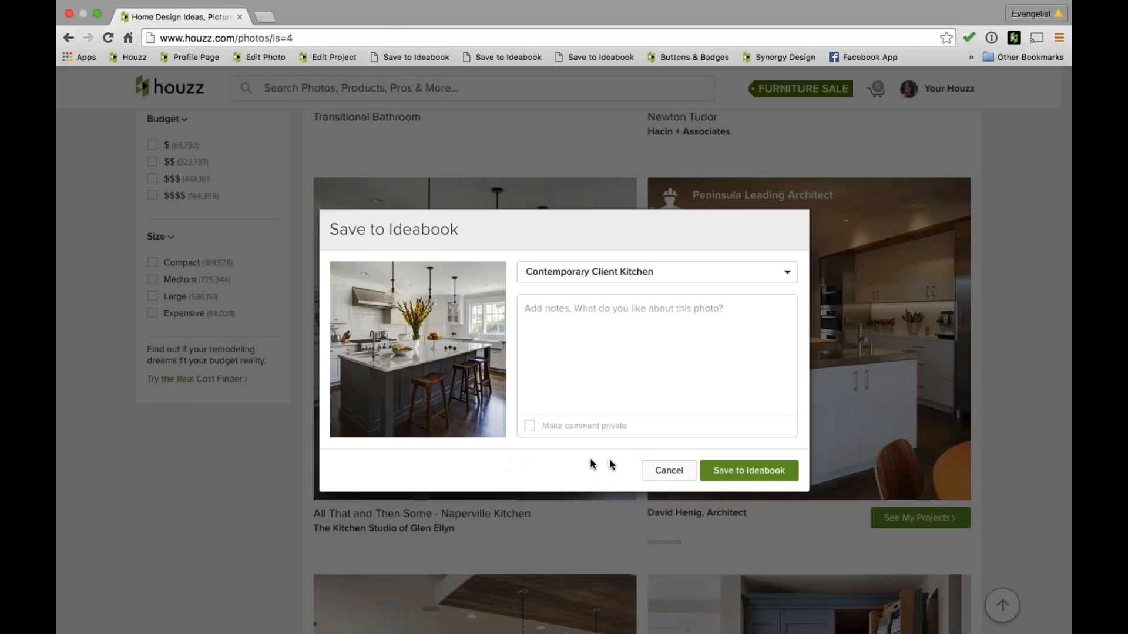
pyautogui.click(661, 470)
# Open the profile of The Kitchen Studio of Glen Ellyn from the Naperville Kitchen photo's credit.
pyautogui.moveTo(470, 425)
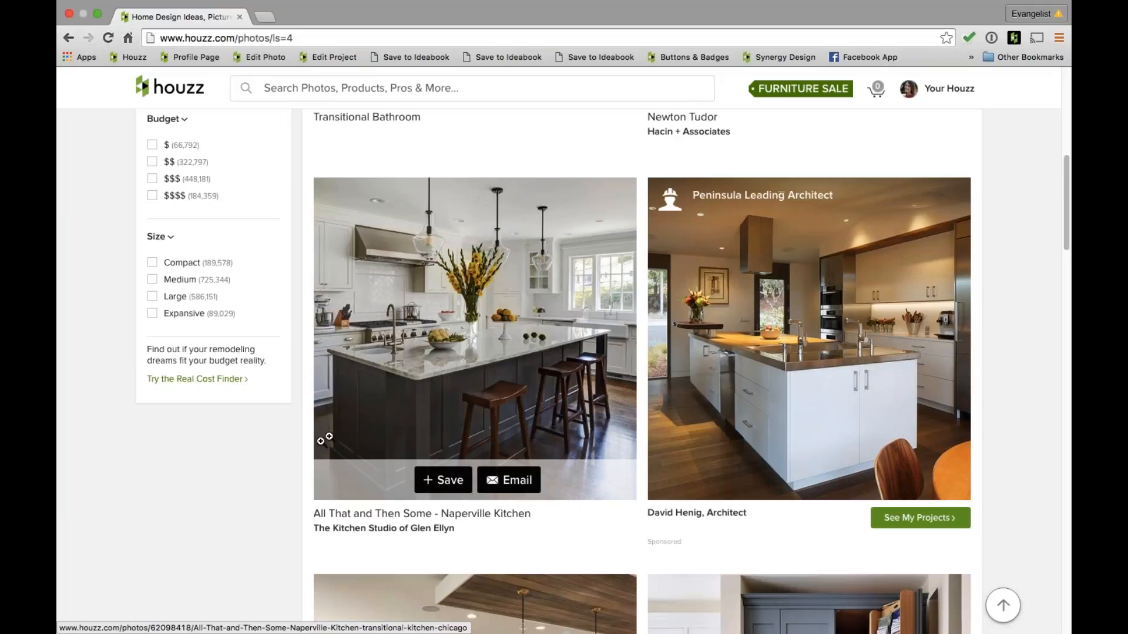
pyautogui.moveTo(332, 537)
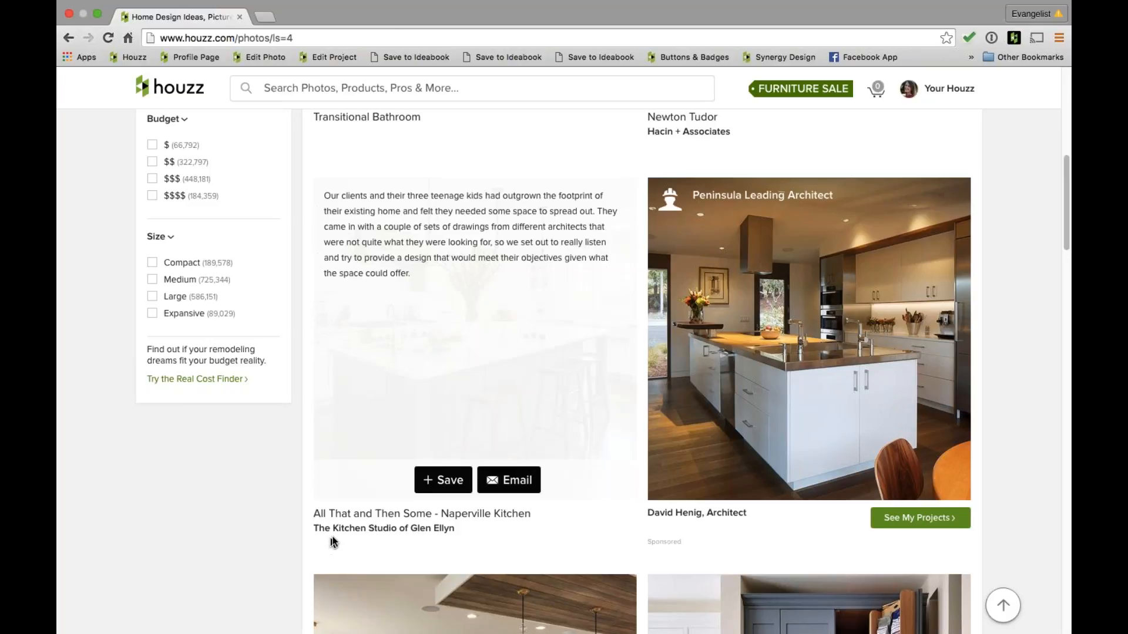
pyautogui.click(360, 532)
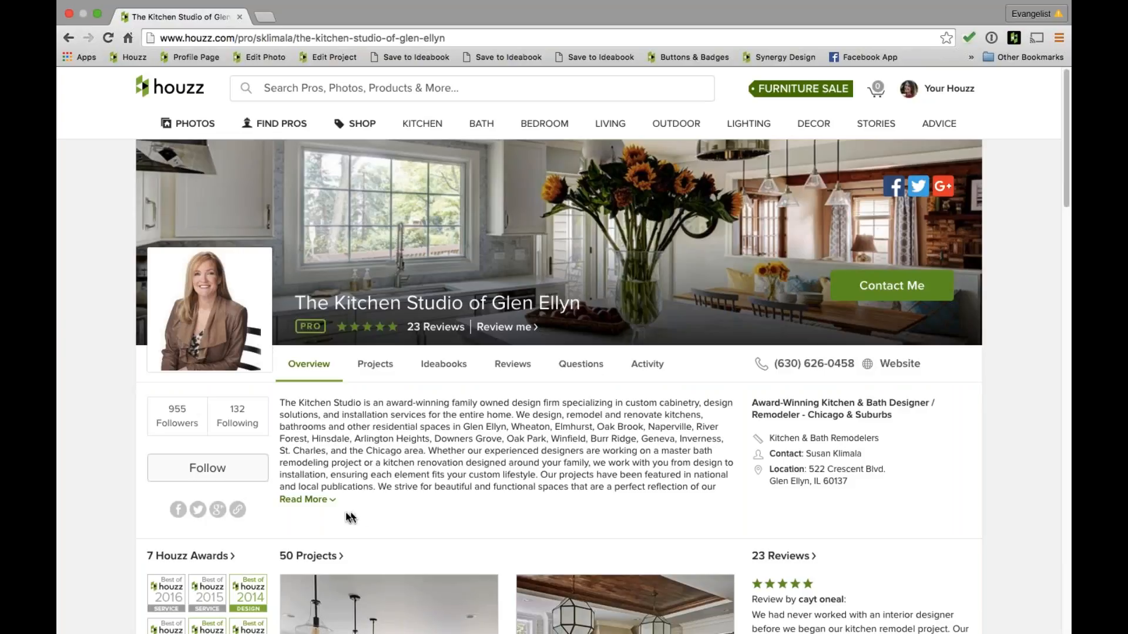
# Expand the firm's full business description and examine its services, areas served, certifications, awards, projects and reviews.
pyautogui.click(311, 500)
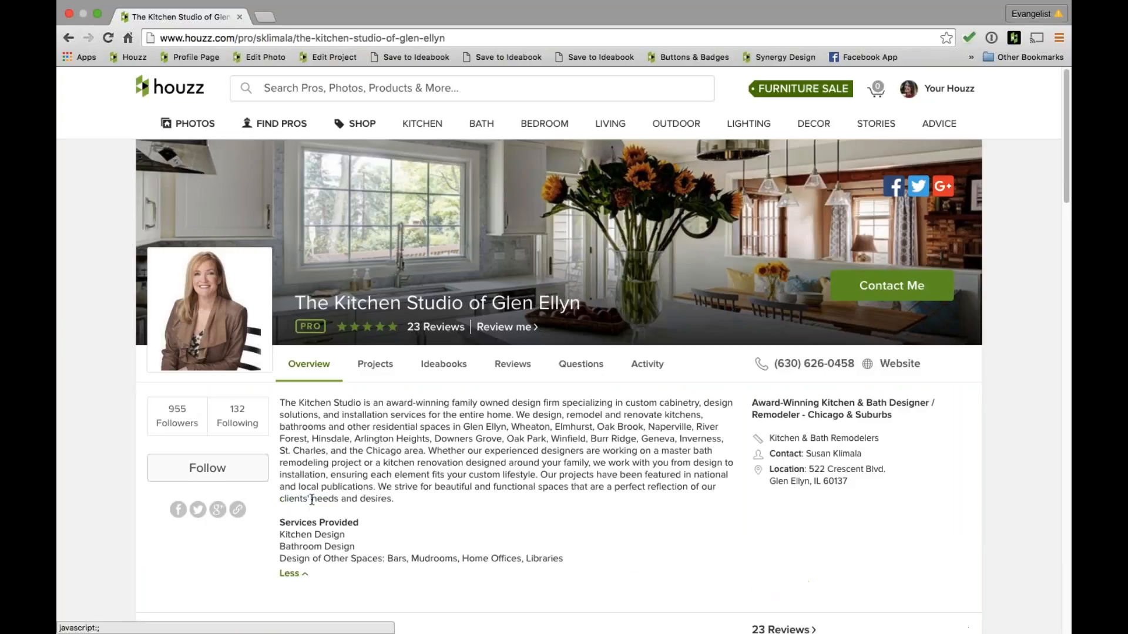
pyautogui.scroll(-1, 603, 384)
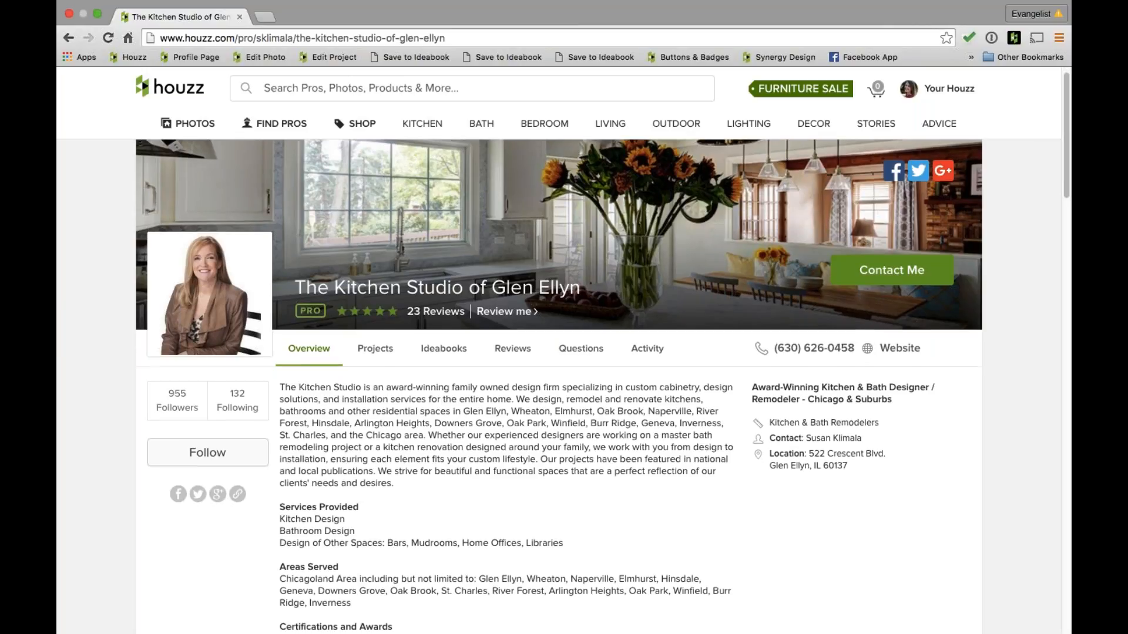
pyautogui.scroll(-5, 562, 352)
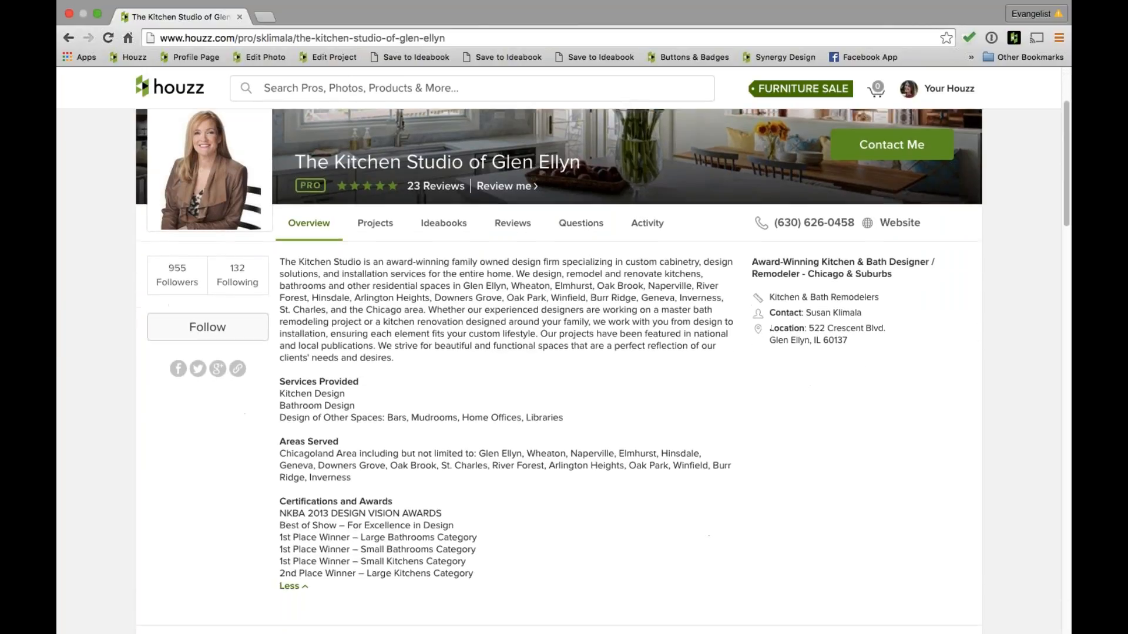
pyautogui.scroll(-5, 562, 353)
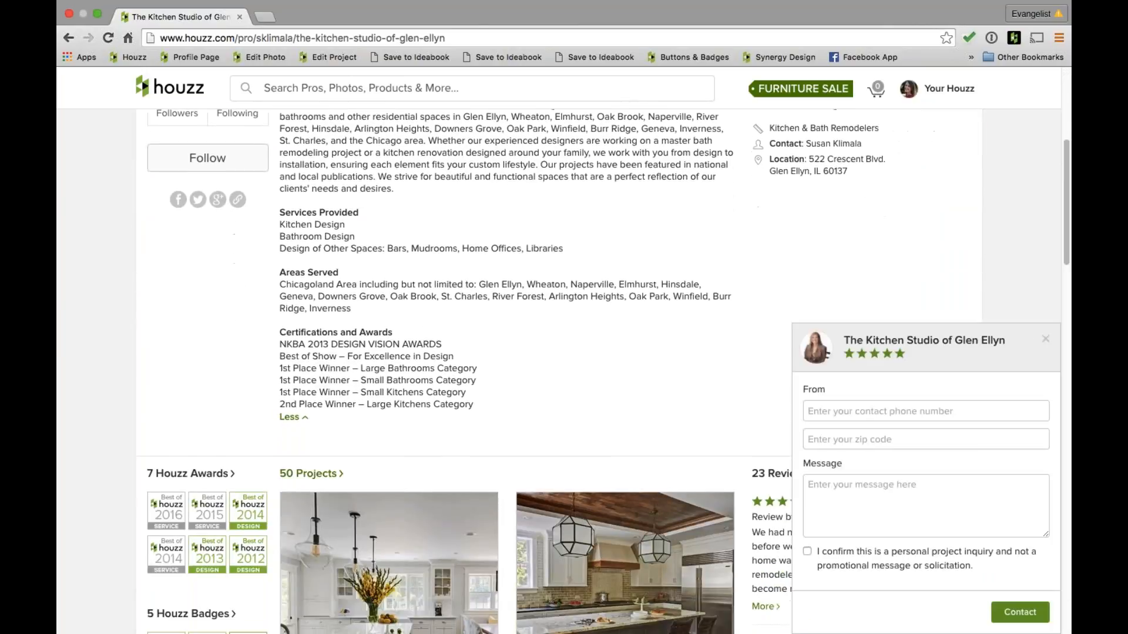
pyautogui.scroll(-5, 311, 445)
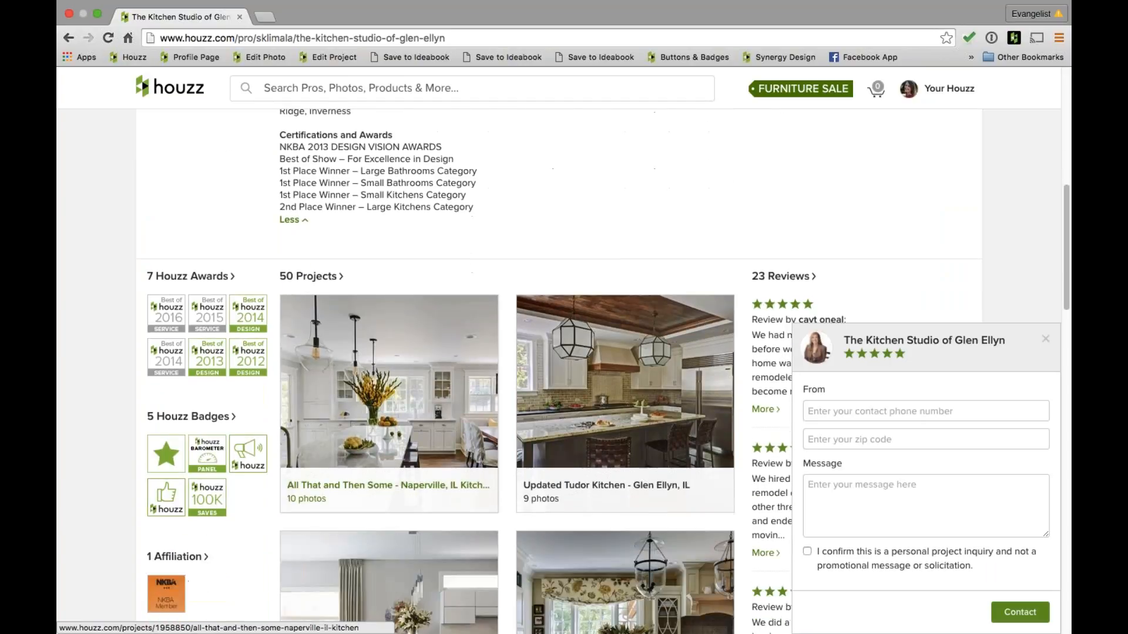
pyautogui.scroll(-2, 362, 383)
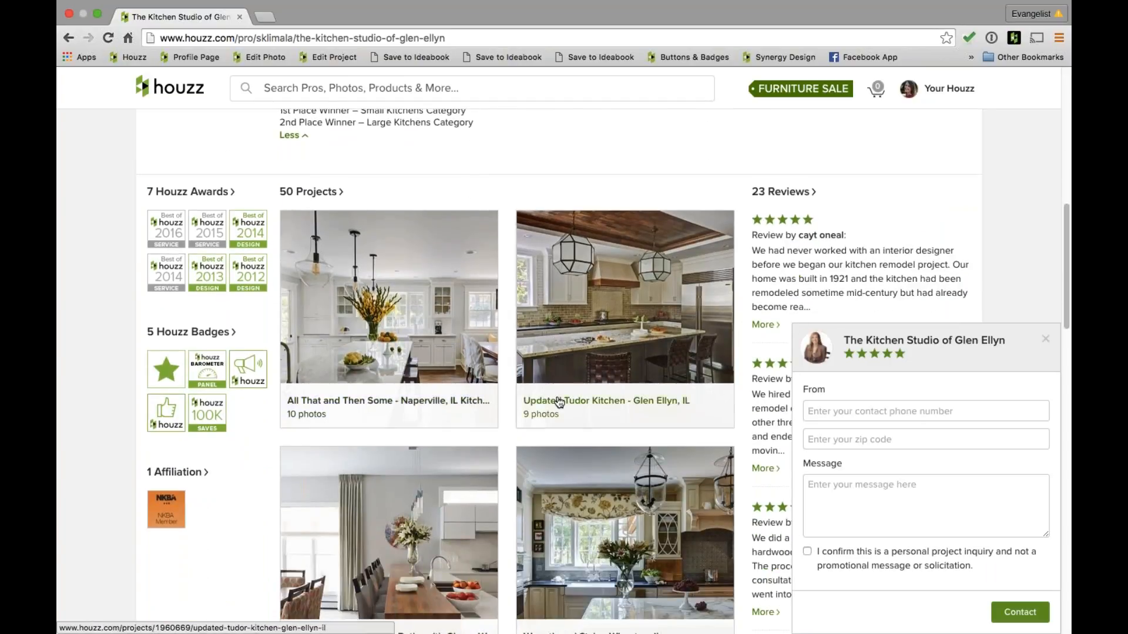
pyautogui.scroll(1, 590, 500)
pyautogui.scroll(5, 592, 499)
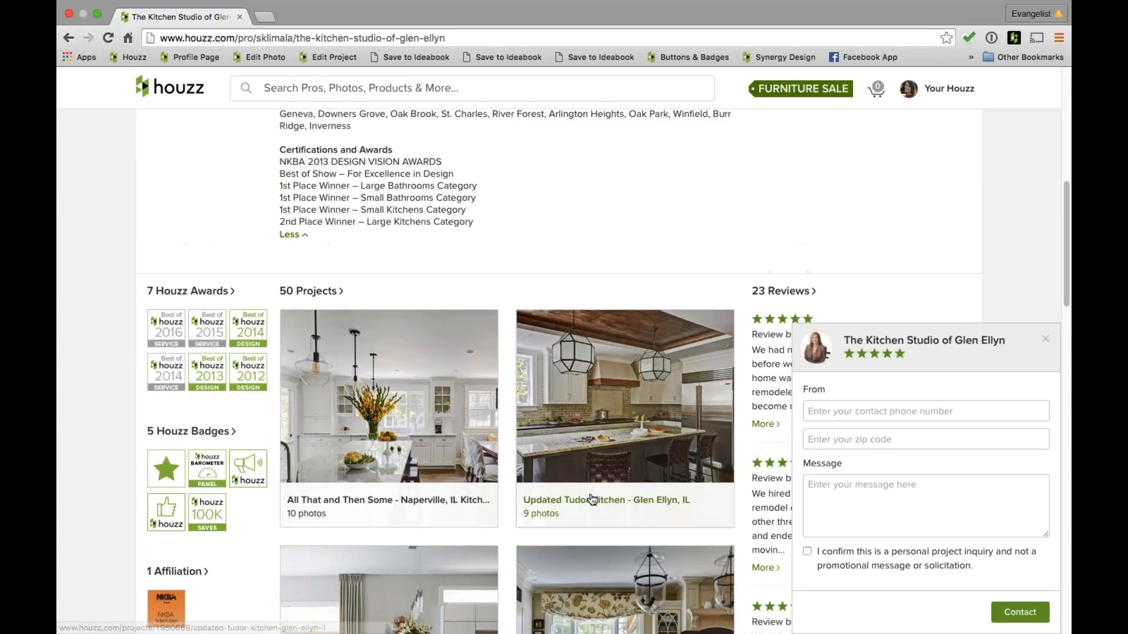
pyautogui.scroll(3, 592, 500)
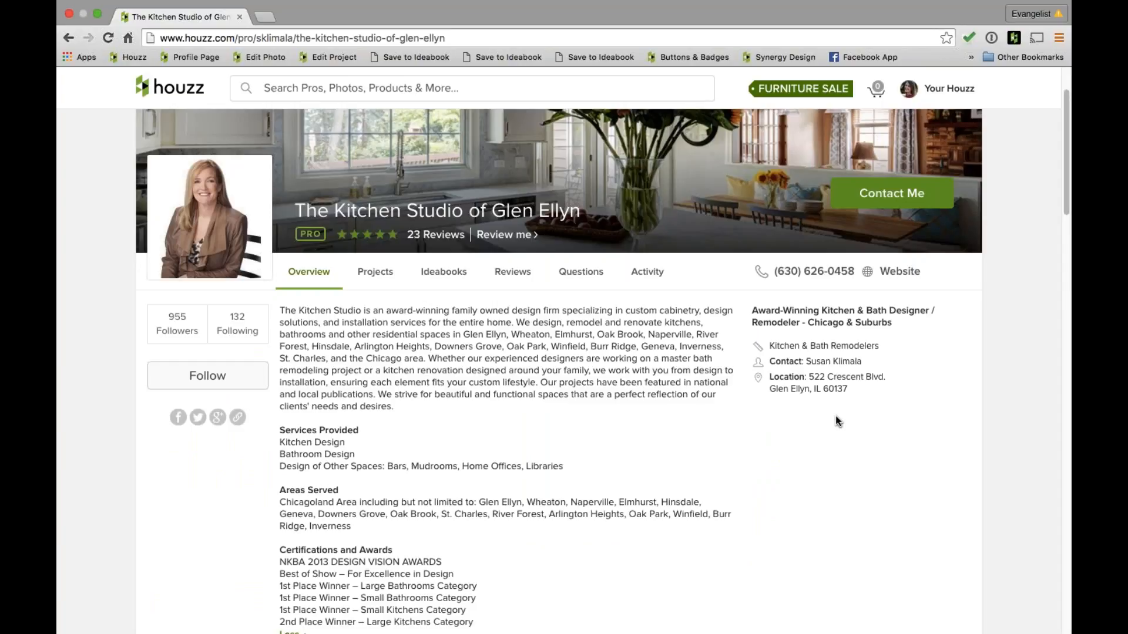
# Return from the firm's profile to the Houzz home page.
pyautogui.moveTo(95, 98)
pyautogui.click(169, 92)
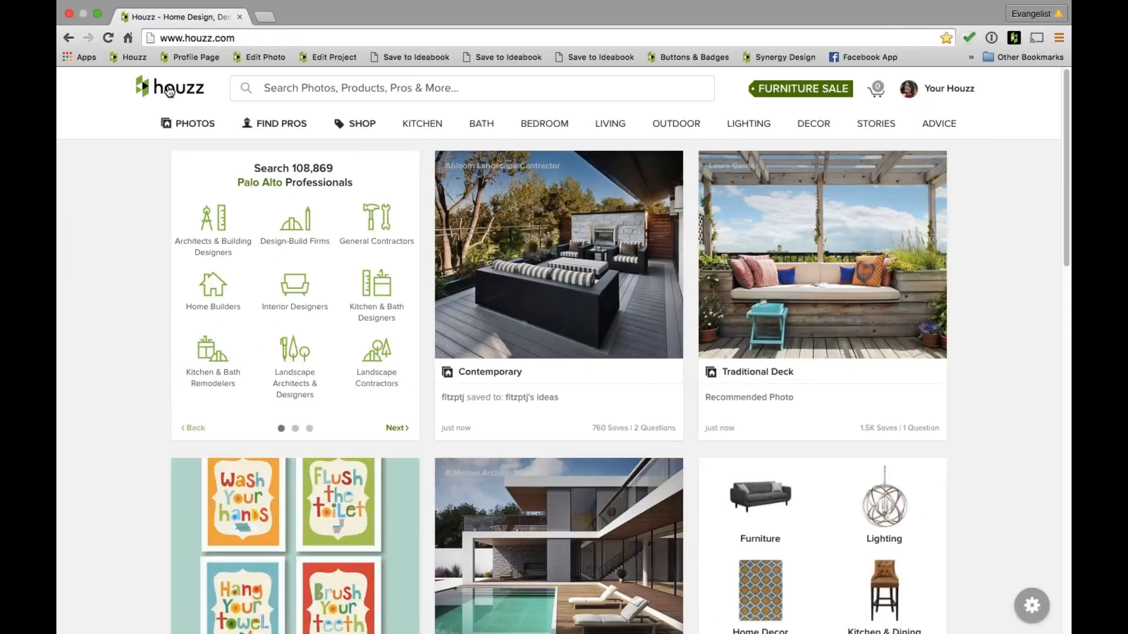
pyautogui.moveTo(519, 115)
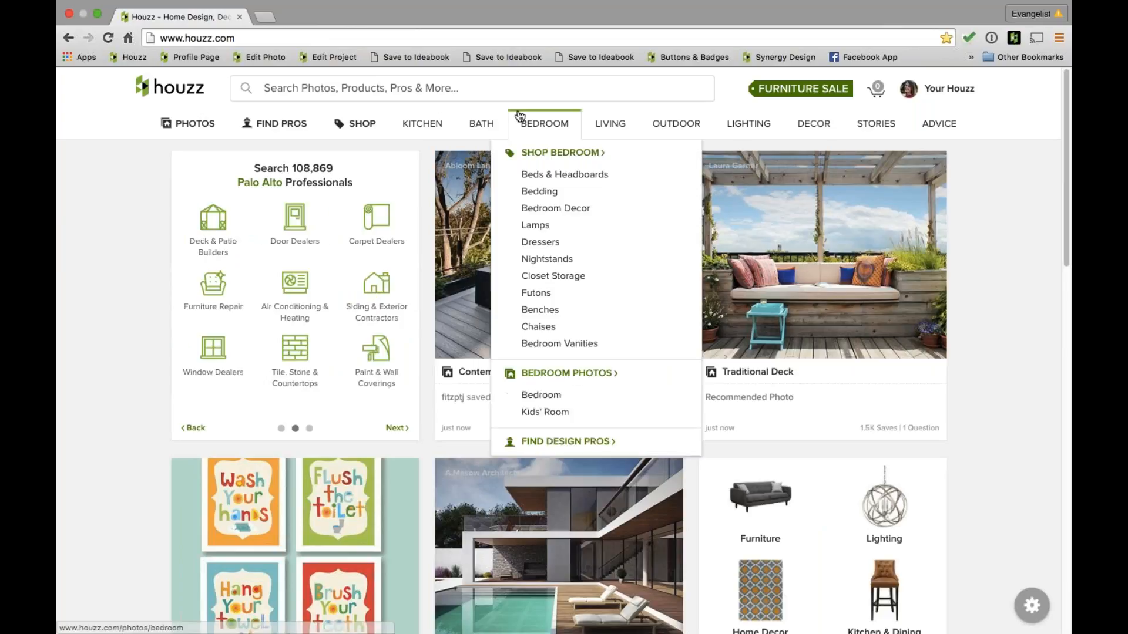
# Open the account's own Houzz profile in public preview and review its description, business details, projects and reviews.
pyautogui.click(931, 95)
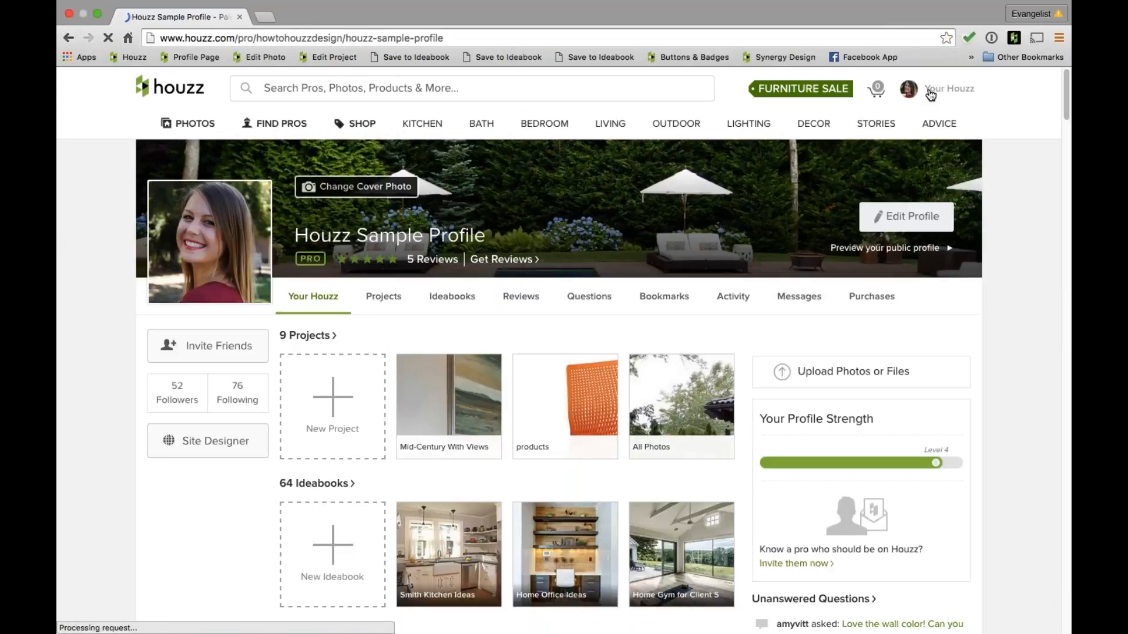
pyautogui.click(924, 249)
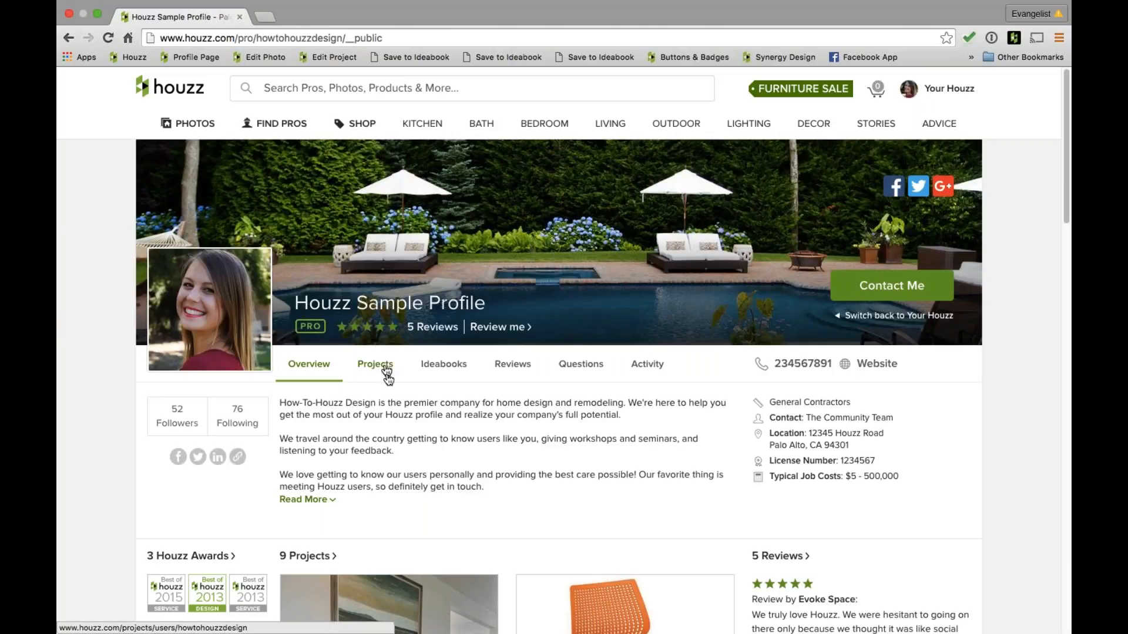
pyautogui.scroll(-1, 501, 450)
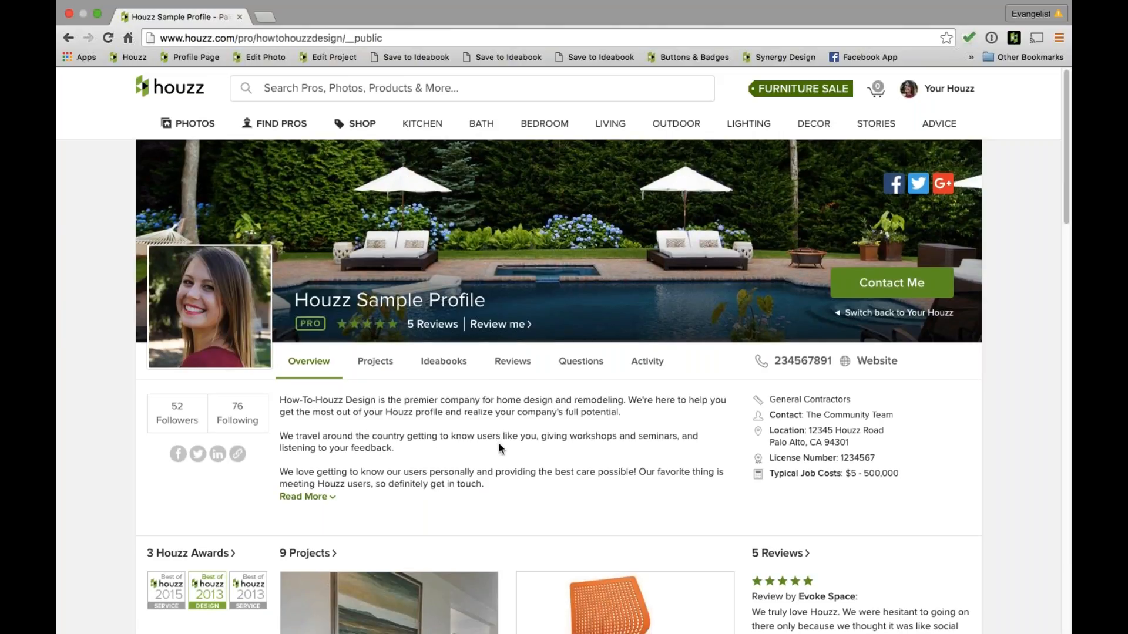
pyautogui.scroll(-3, 501, 450)
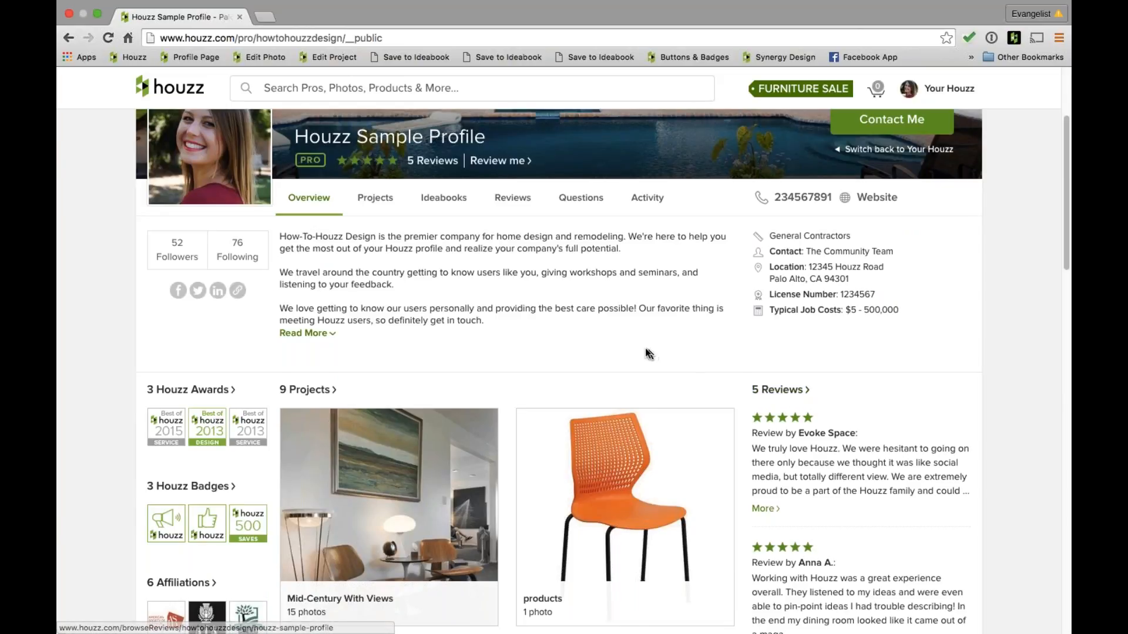
pyautogui.scroll(1, 644, 353)
pyautogui.scroll(1, 643, 353)
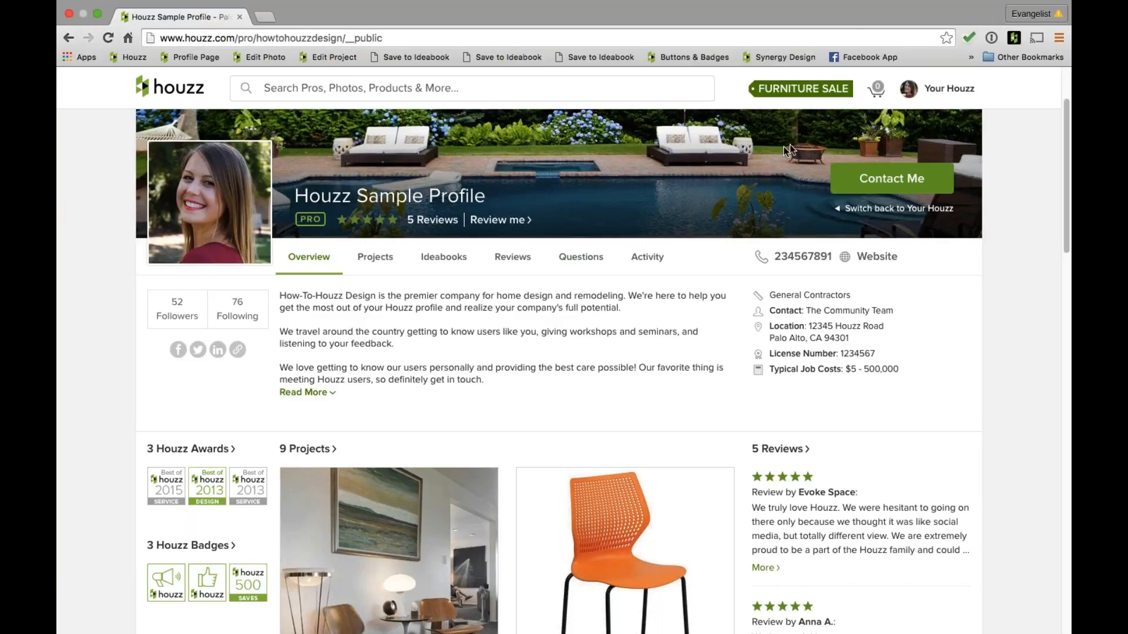
# Leave the public preview for the Your Houzz page and open the profile for editing.
pyautogui.moveTo(903, 113)
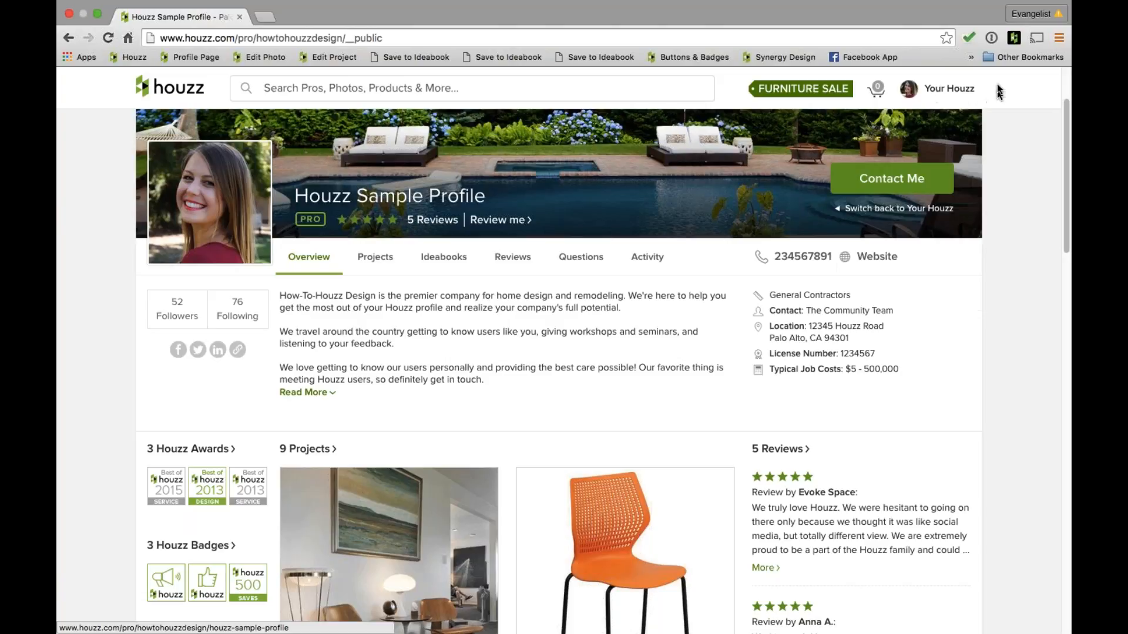
pyautogui.click(947, 93)
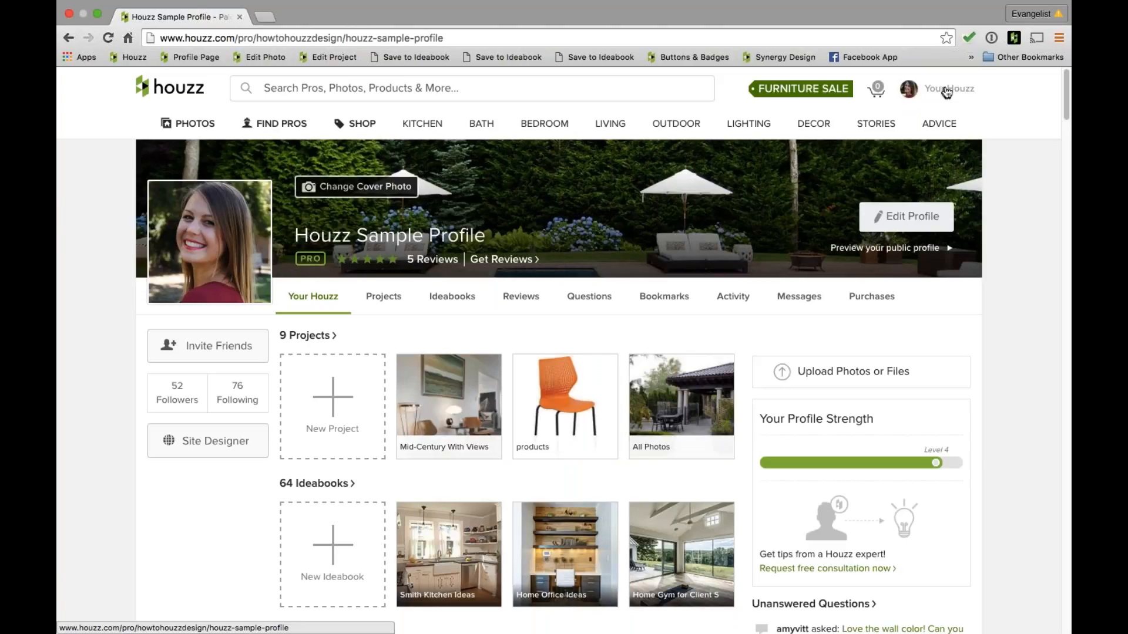
pyautogui.click(909, 220)
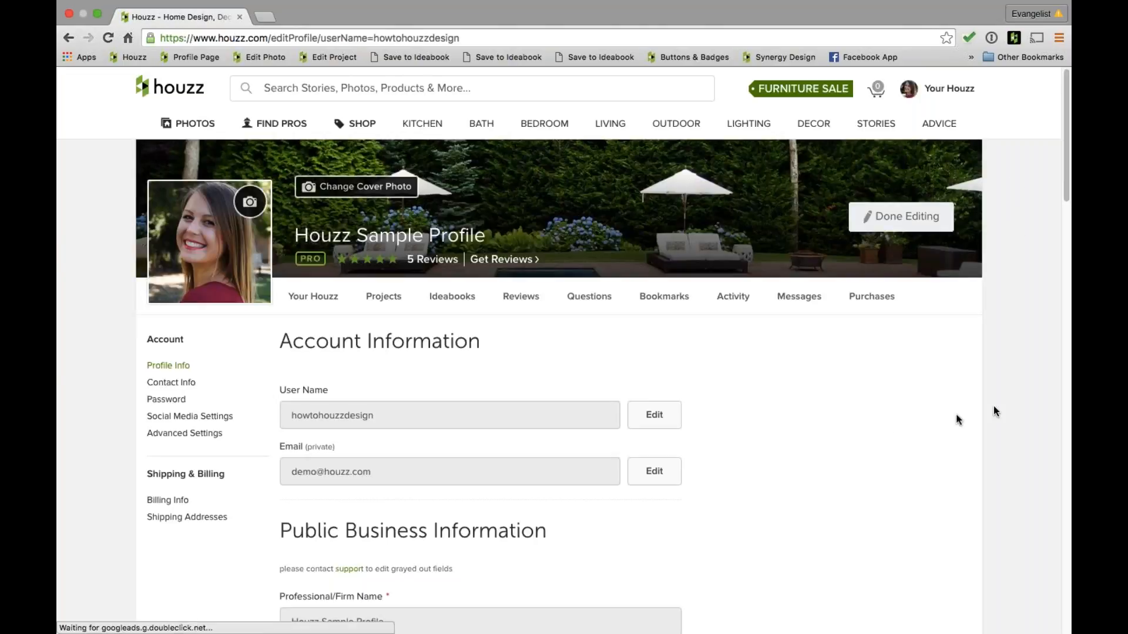
# Examine the editable Public Business Information fields, from firm name and business description through areas served, certifications, affiliations and typical job cost.
pyautogui.scroll(-3, 784, 421)
pyautogui.scroll(-6, 781, 431)
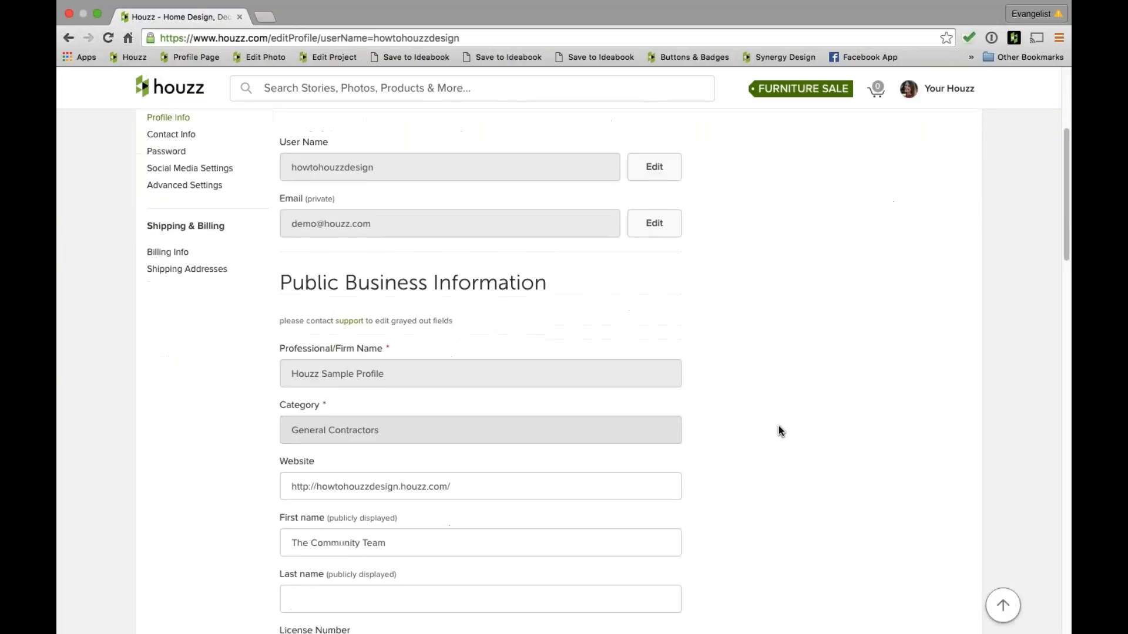
pyautogui.scroll(-1, 777, 433)
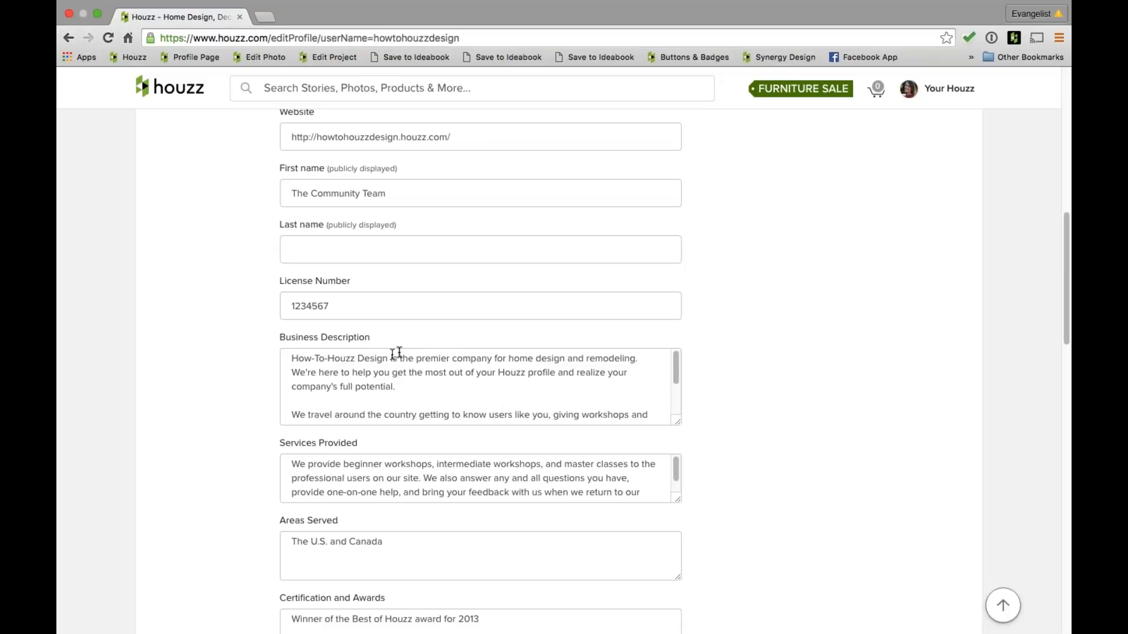
pyautogui.scroll(-1, 478, 374)
pyautogui.scroll(-2, 478, 374)
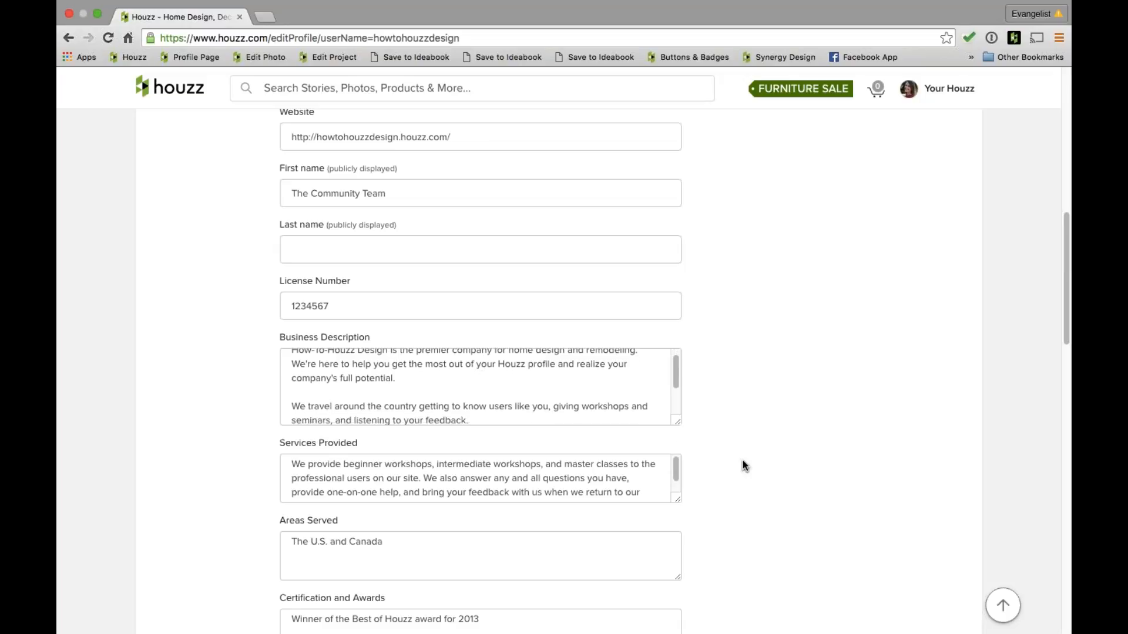
pyautogui.scroll(-2, 742, 459)
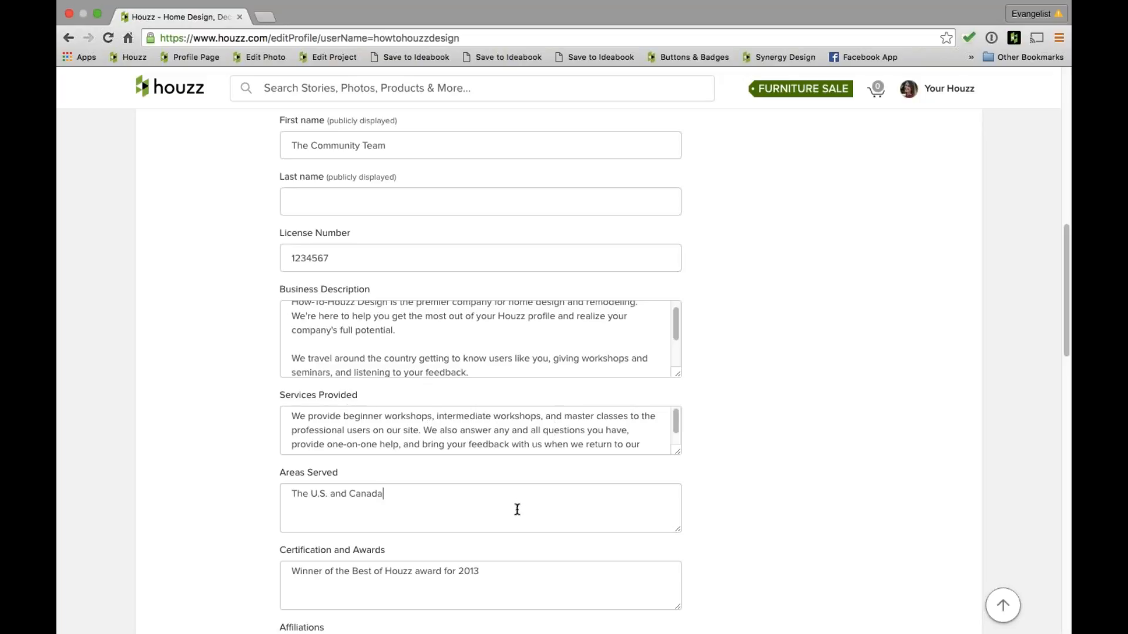
pyautogui.click(473, 501)
pyautogui.click(535, 224)
pyautogui.scroll(-3, 773, 493)
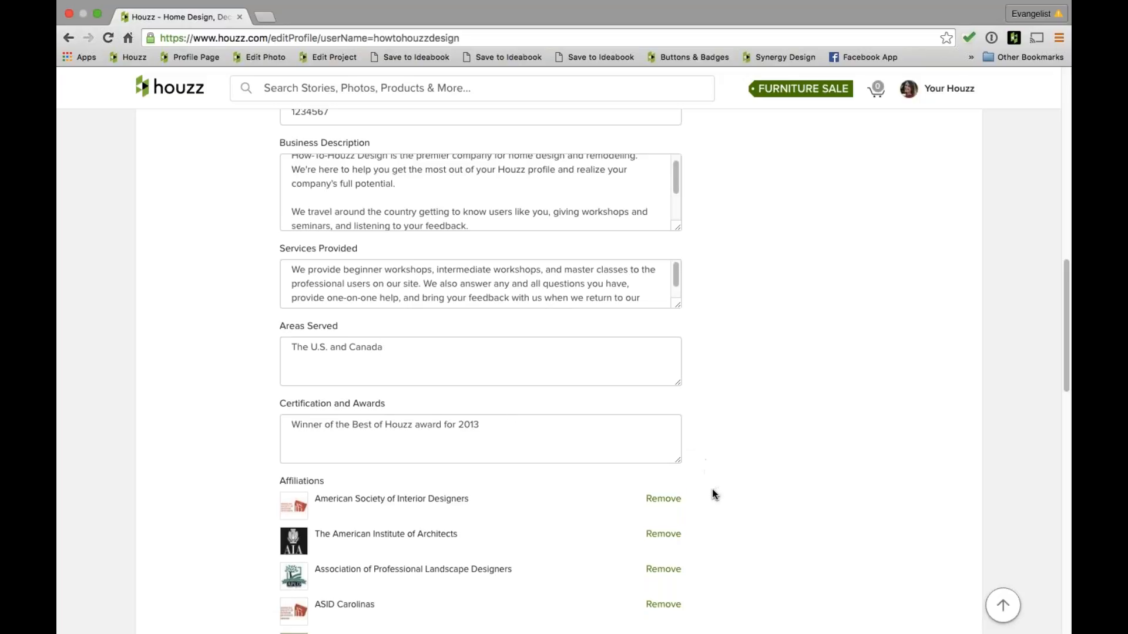
pyautogui.scroll(-5, 712, 489)
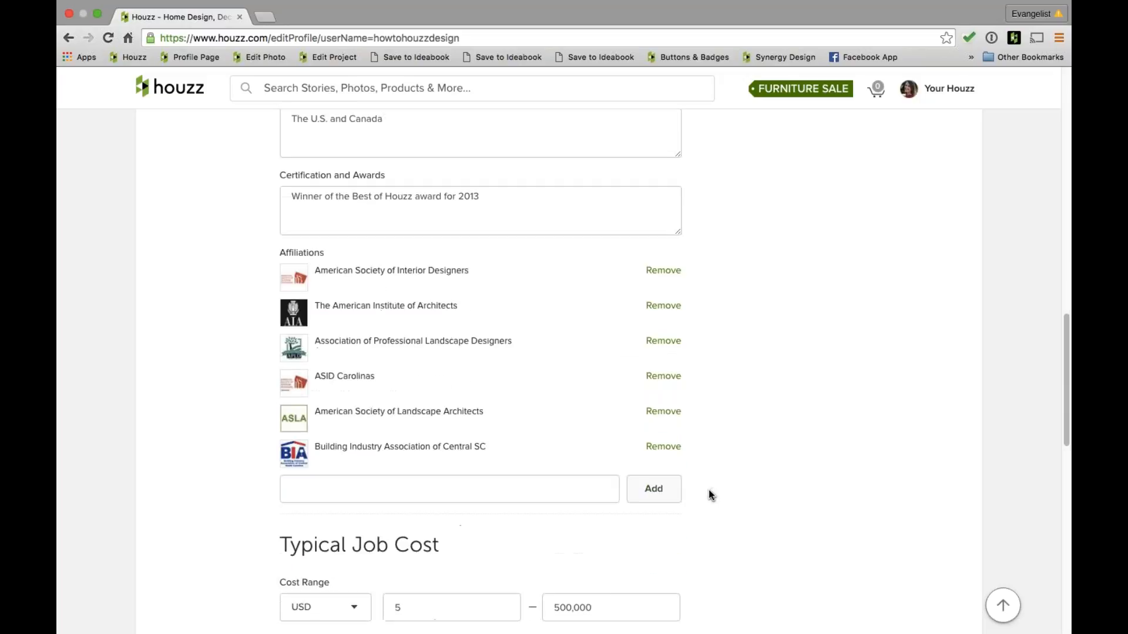
pyautogui.scroll(-1, 710, 493)
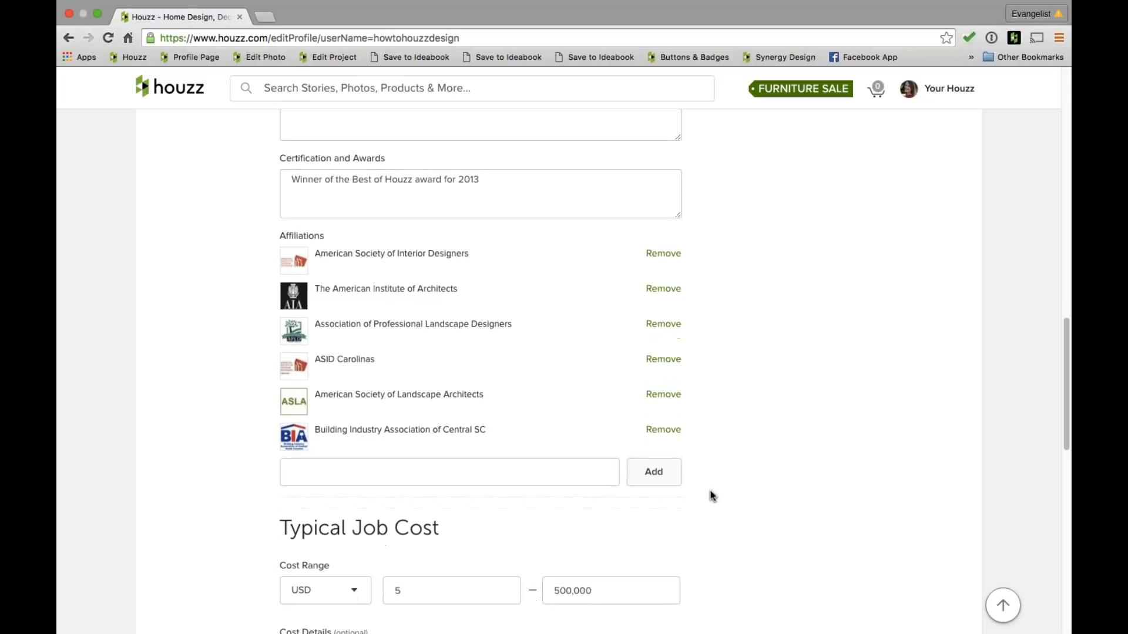
# Add the American Society of Interior Designers (asid) to the profile's affiliations.
pyautogui.click(571, 471)
pyautogui.write('asid')
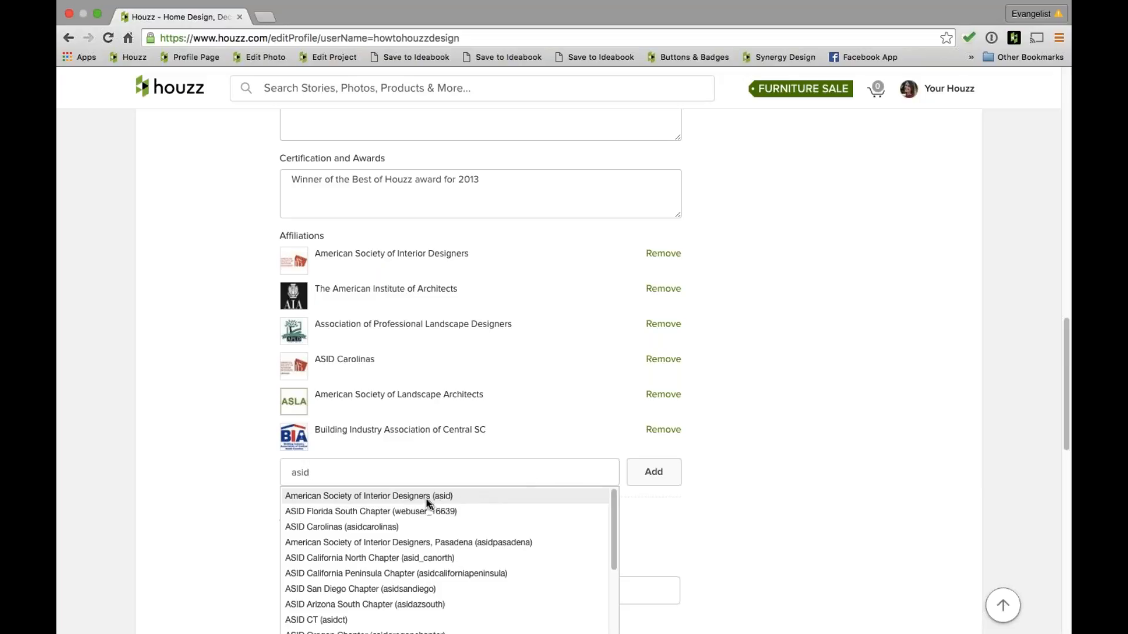
pyautogui.click(358, 497)
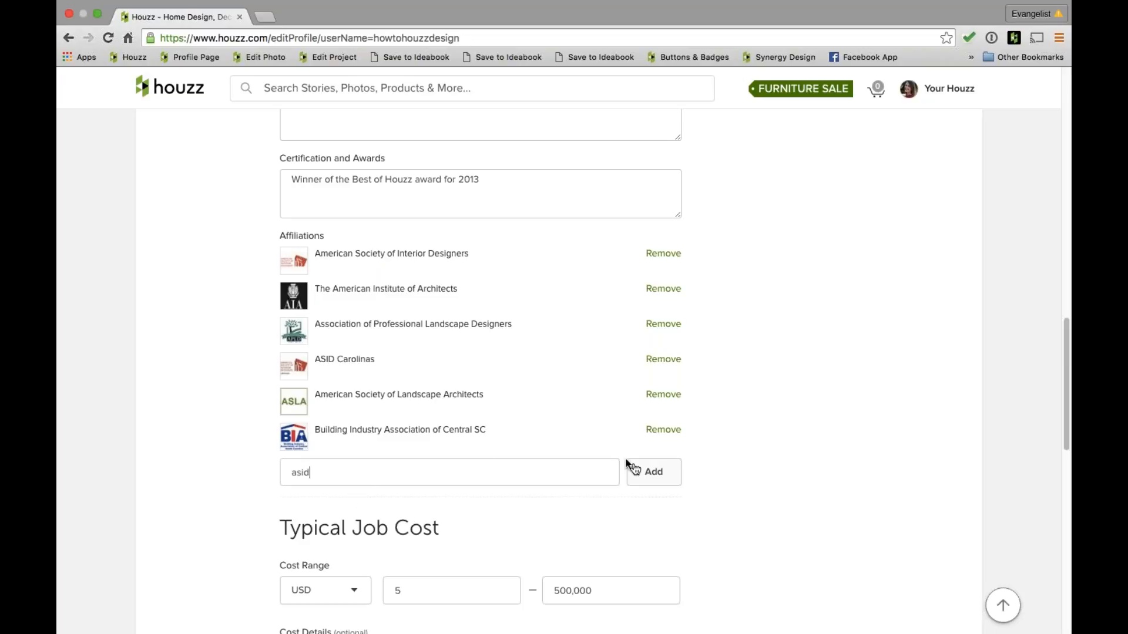
pyautogui.click(646, 477)
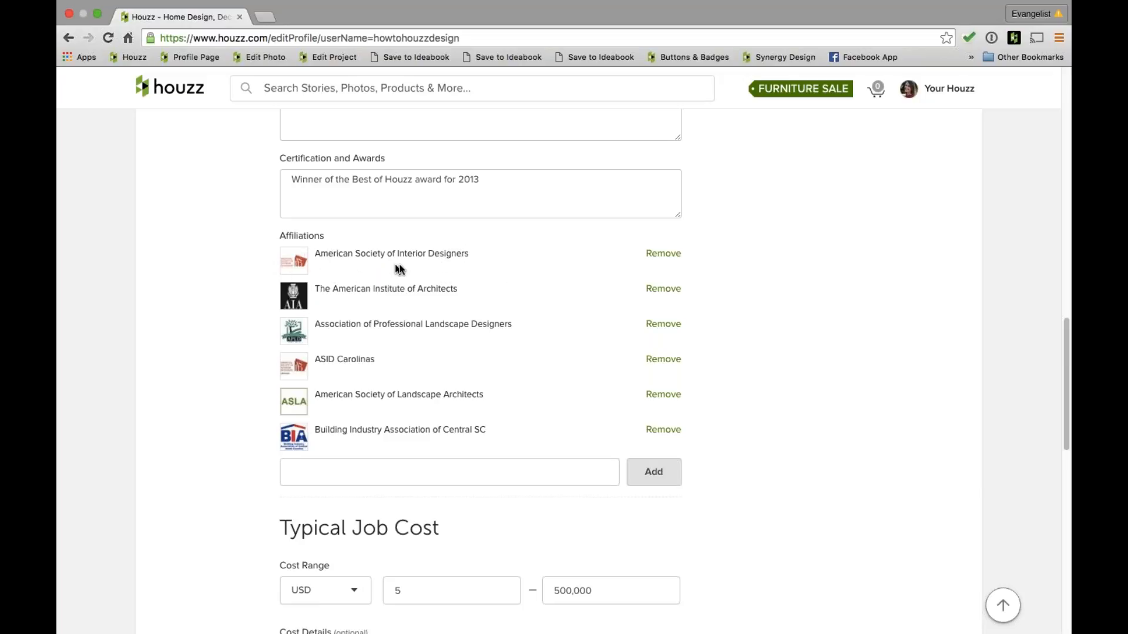
# Go back from the profile editor to the Your Houzz page and reopen the profile for editing.
pyautogui.scroll(-1, 734, 461)
pyautogui.scroll(5, 739, 468)
pyautogui.scroll(20, 742, 473)
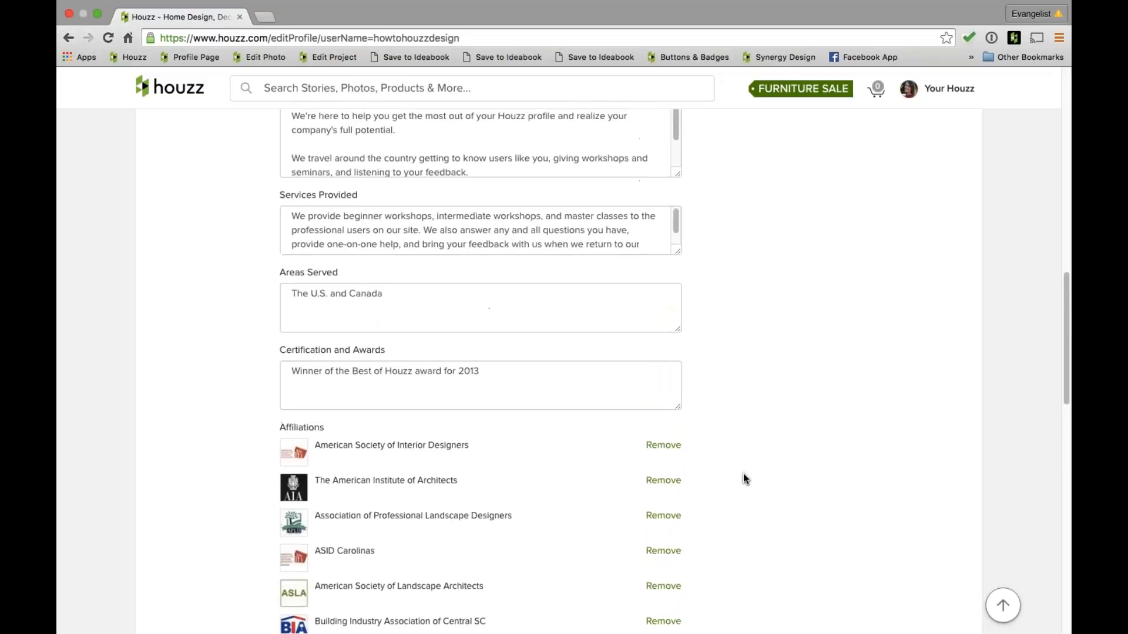
pyautogui.scroll(8, 744, 480)
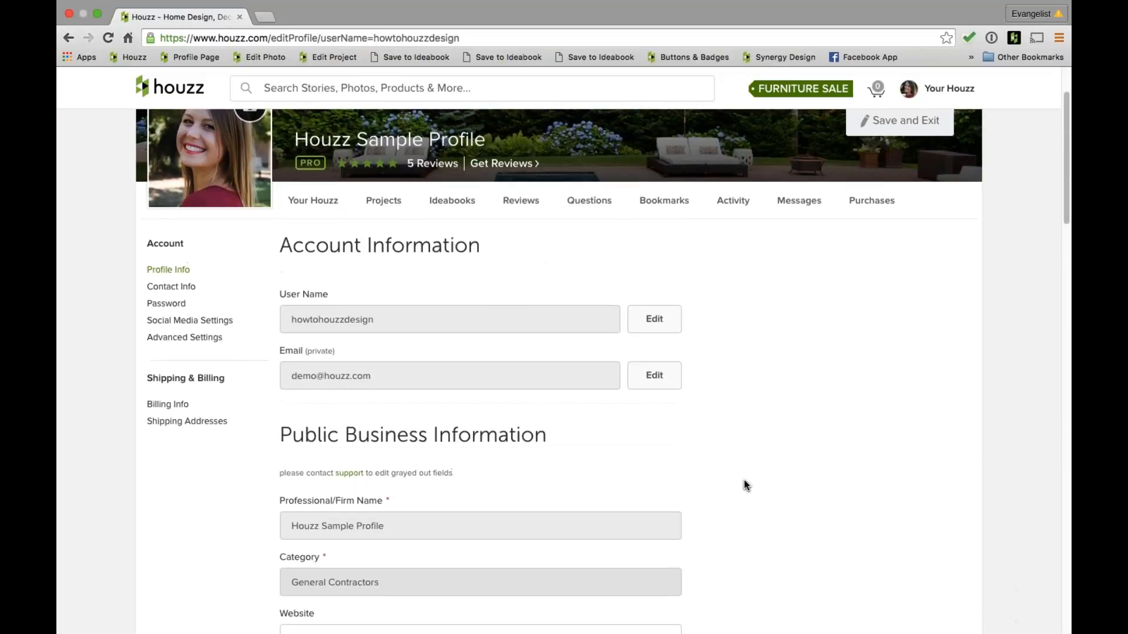
pyautogui.scroll(2, 743, 487)
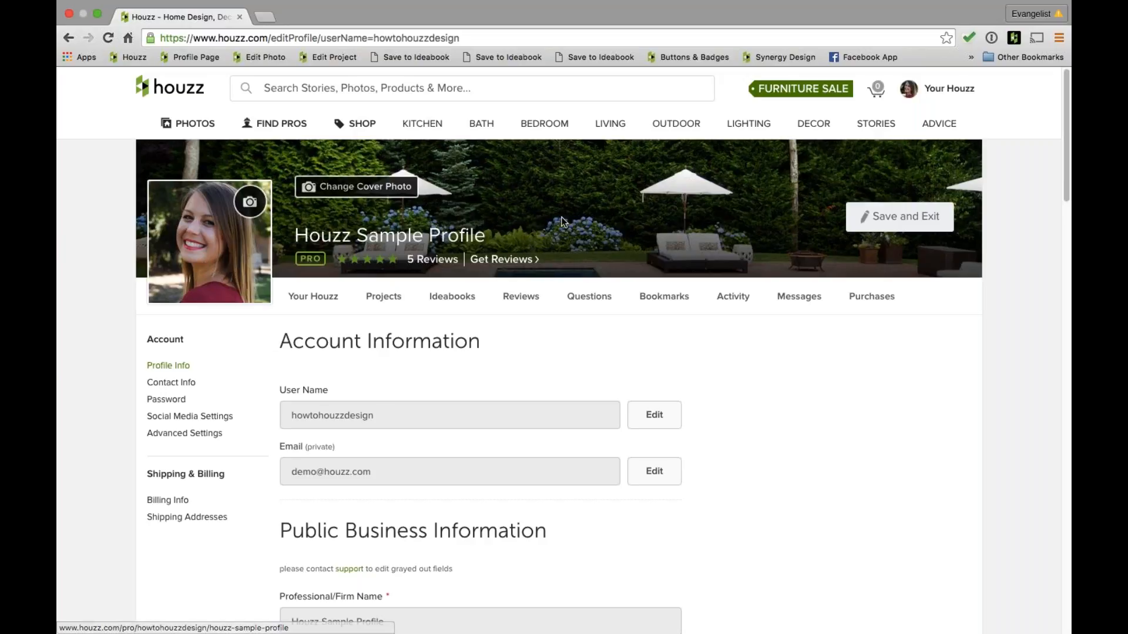
pyautogui.moveTo(954, 90)
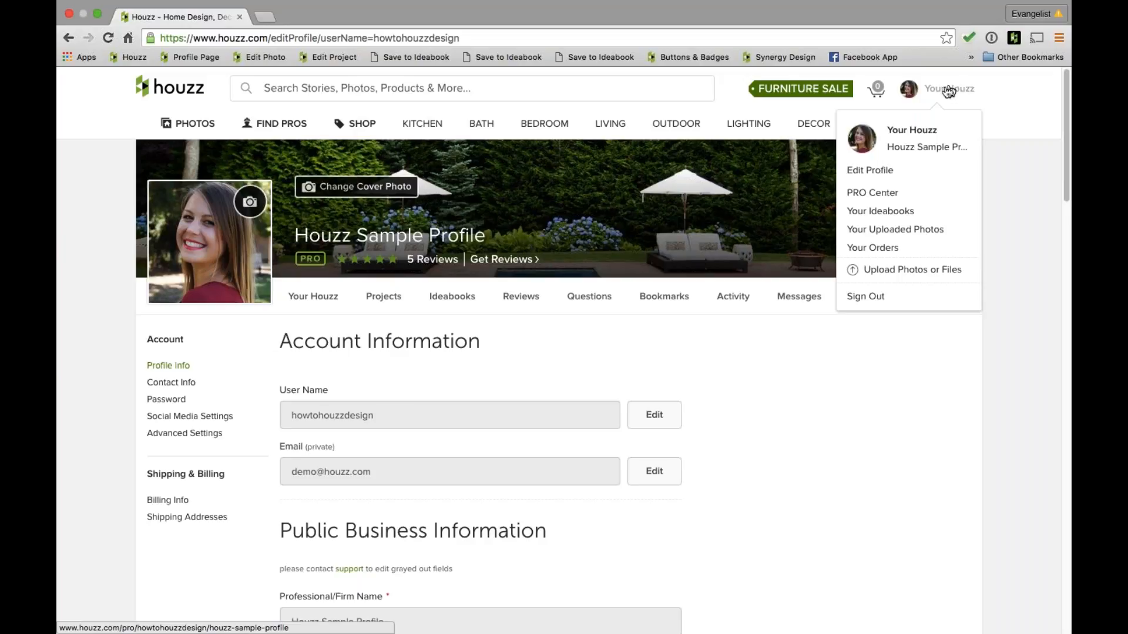
pyautogui.click(944, 92)
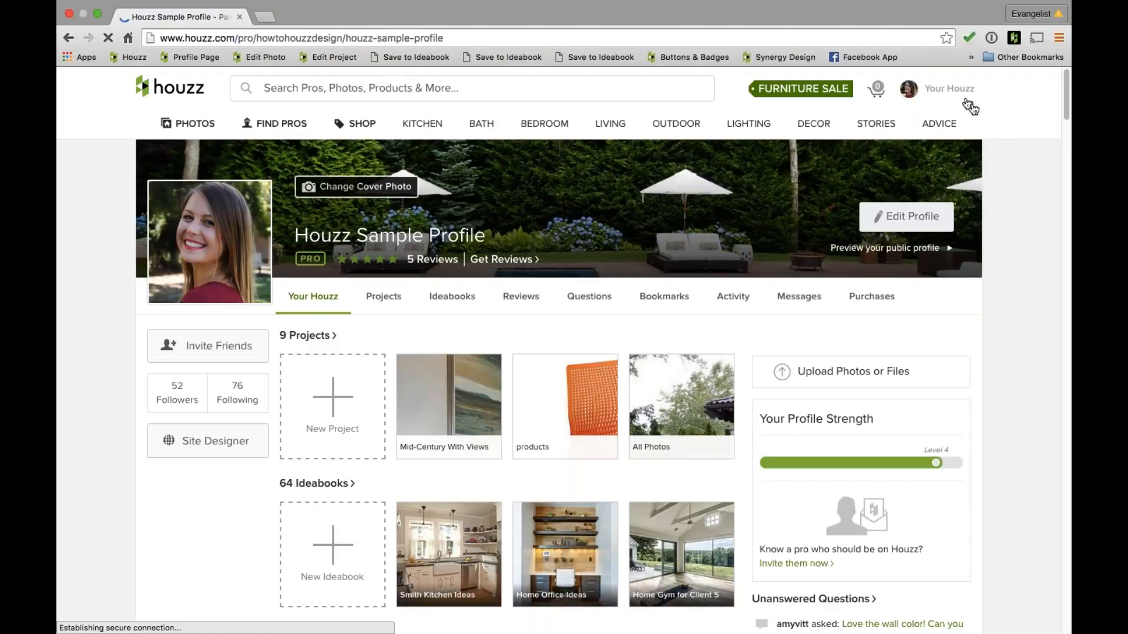
pyautogui.click(913, 220)
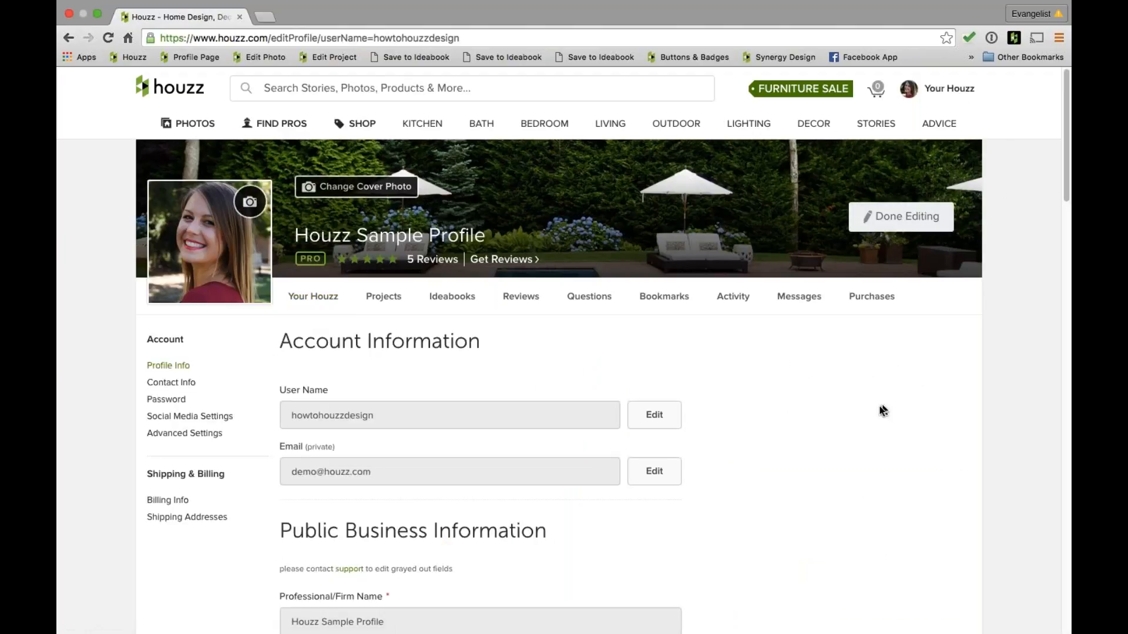
pyautogui.scroll(-2, 827, 407)
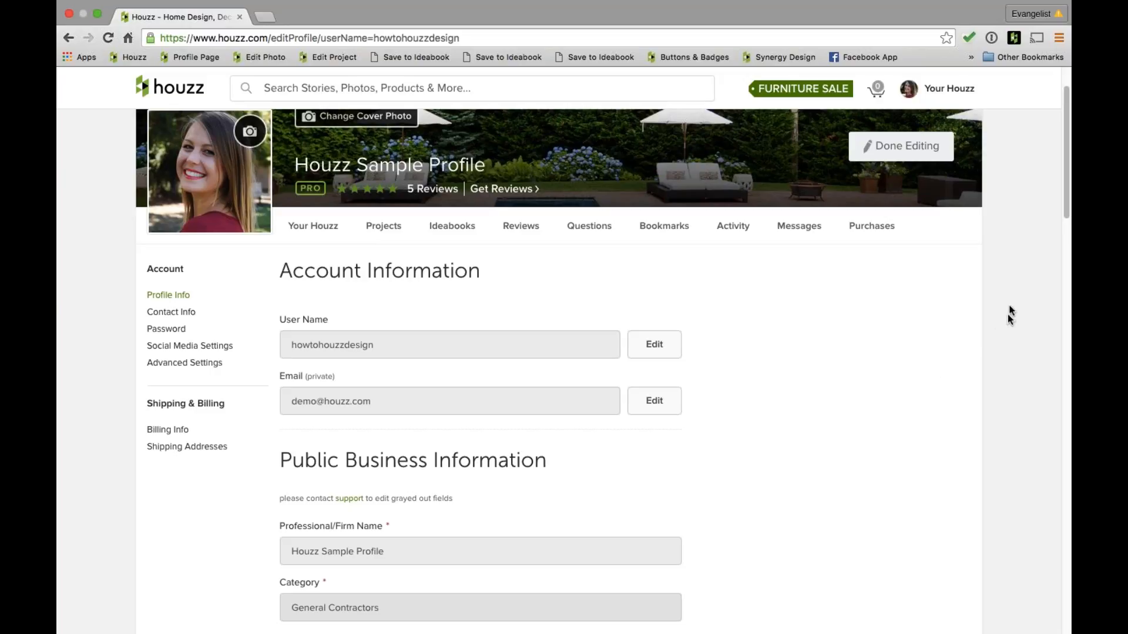
# From the Your Houzz page, start a photo upload to a new project named San Francisco Marina Modern Loft Renovation.
pyautogui.click(959, 91)
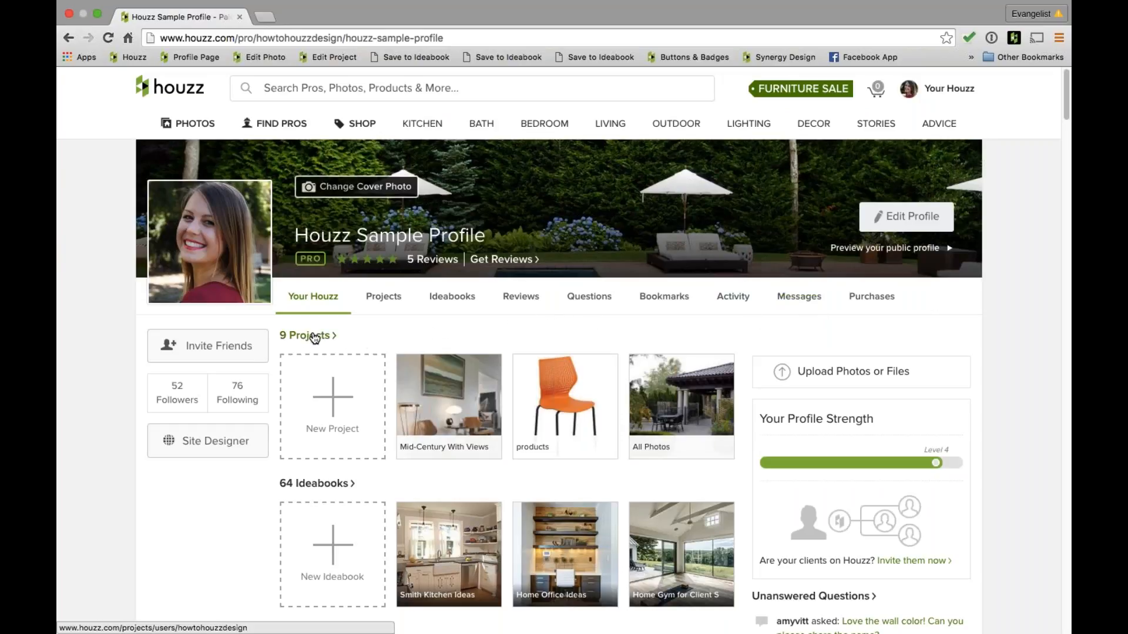
pyautogui.click(332, 407)
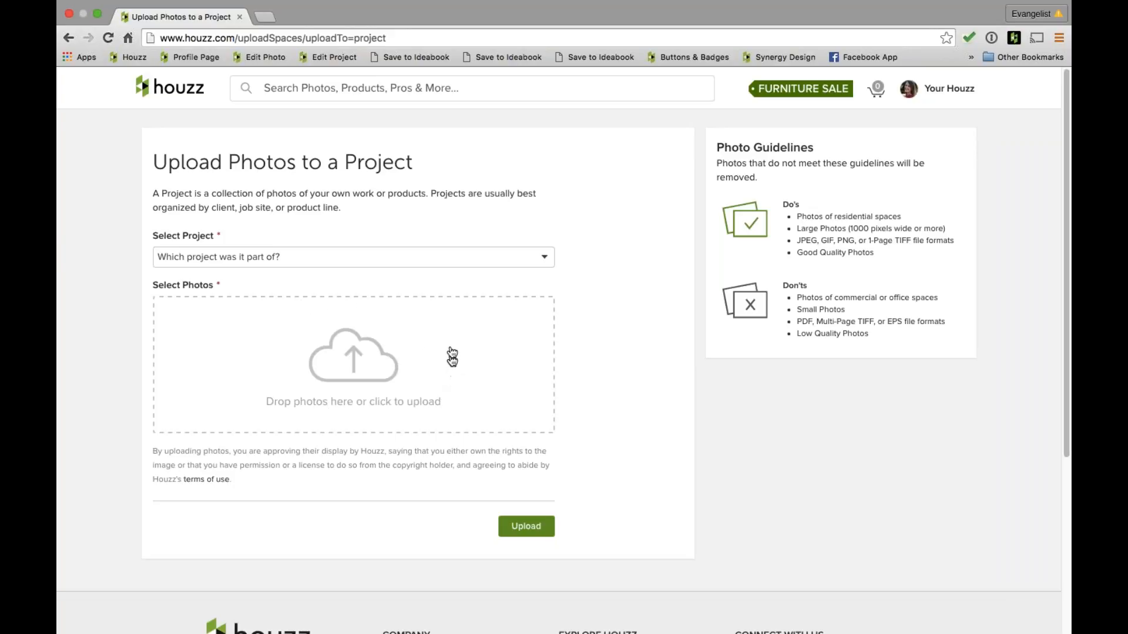
pyautogui.click(438, 263)
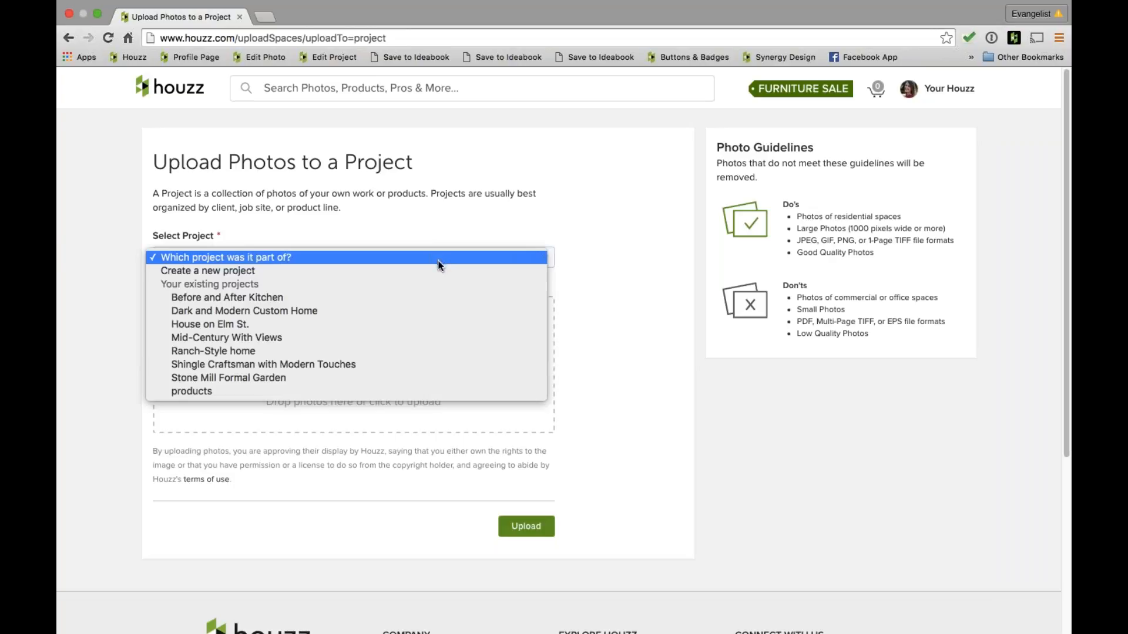
pyautogui.click(435, 271)
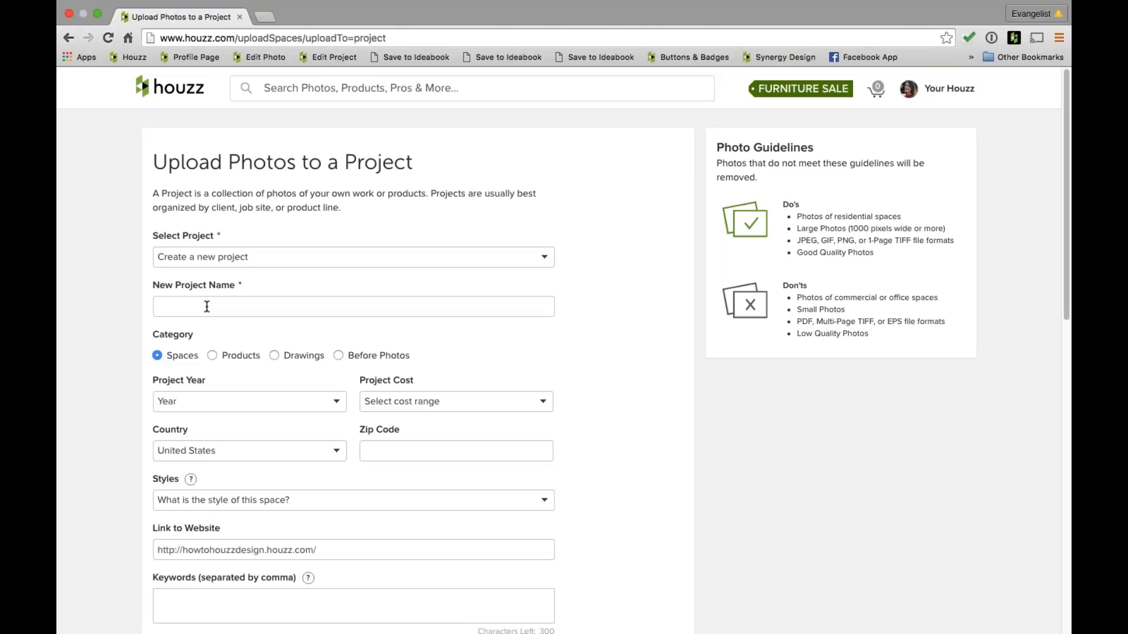
pyautogui.write('San Francisco Marina Modern Loft Reno')
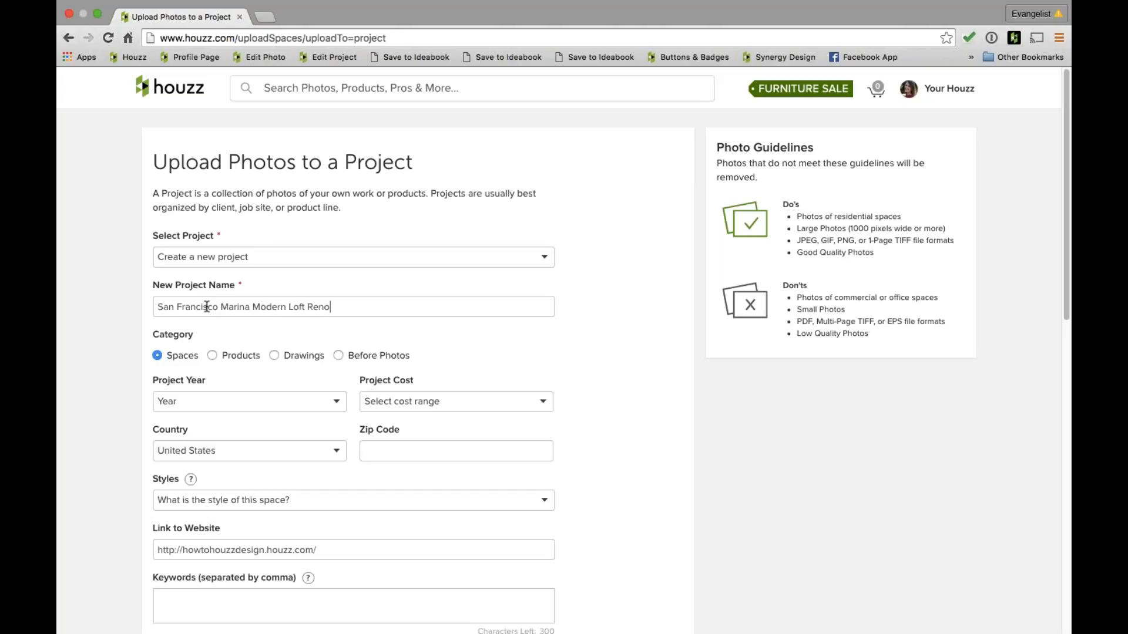
pyautogui.write('vation')
# Try the Products, Drawings and Before Photos categories for the project, and return the category to Spaces.
pyautogui.scroll(-1, 561, 365)
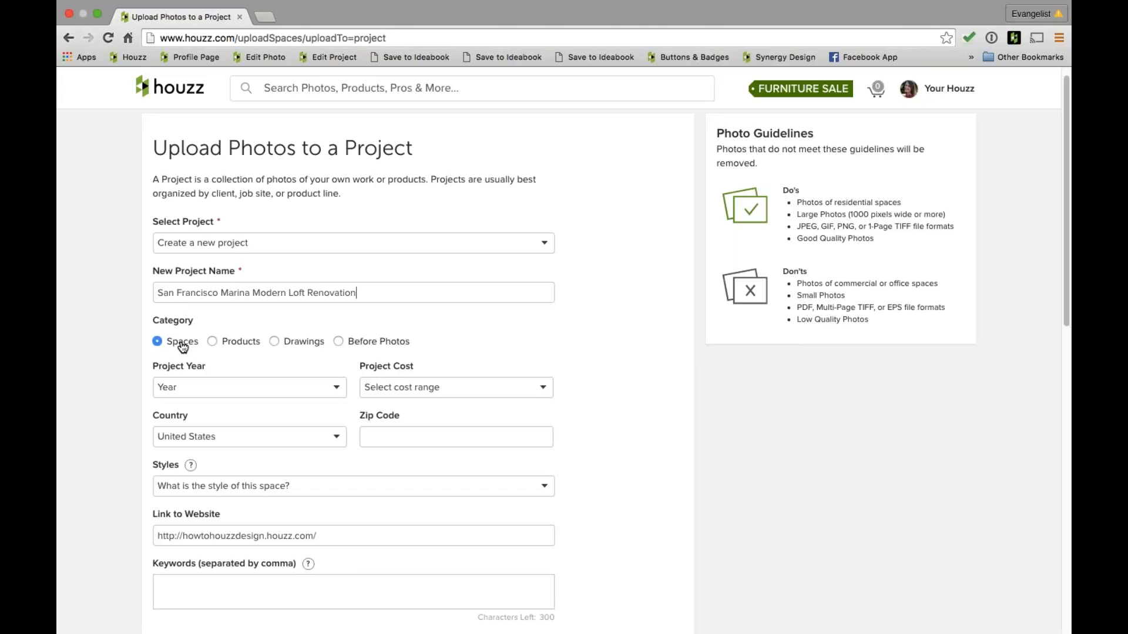
pyautogui.click(213, 341)
pyautogui.click(274, 341)
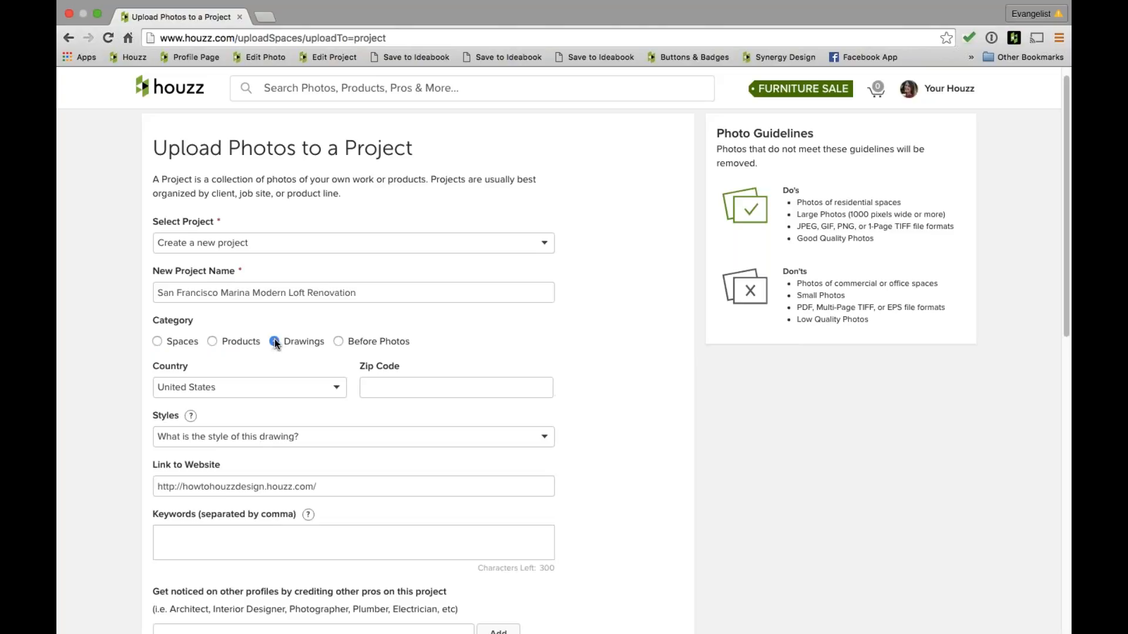
pyautogui.click(339, 343)
pyautogui.click(157, 342)
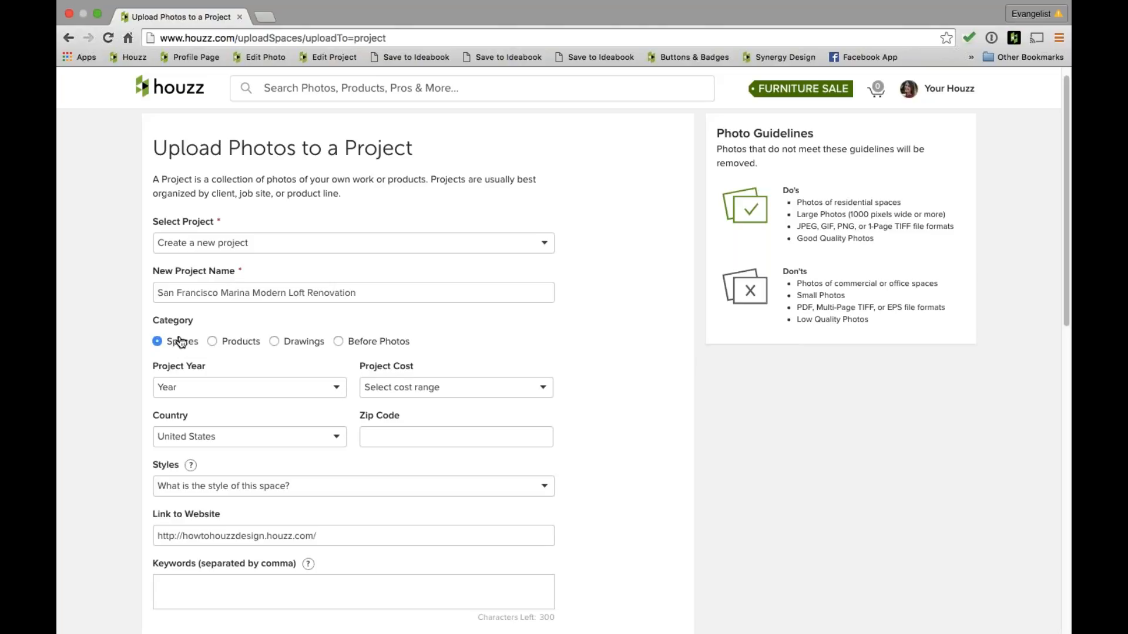
# Set the project year to 2015 and the project cost to $150,001 - $200,000.
pyautogui.click(189, 388)
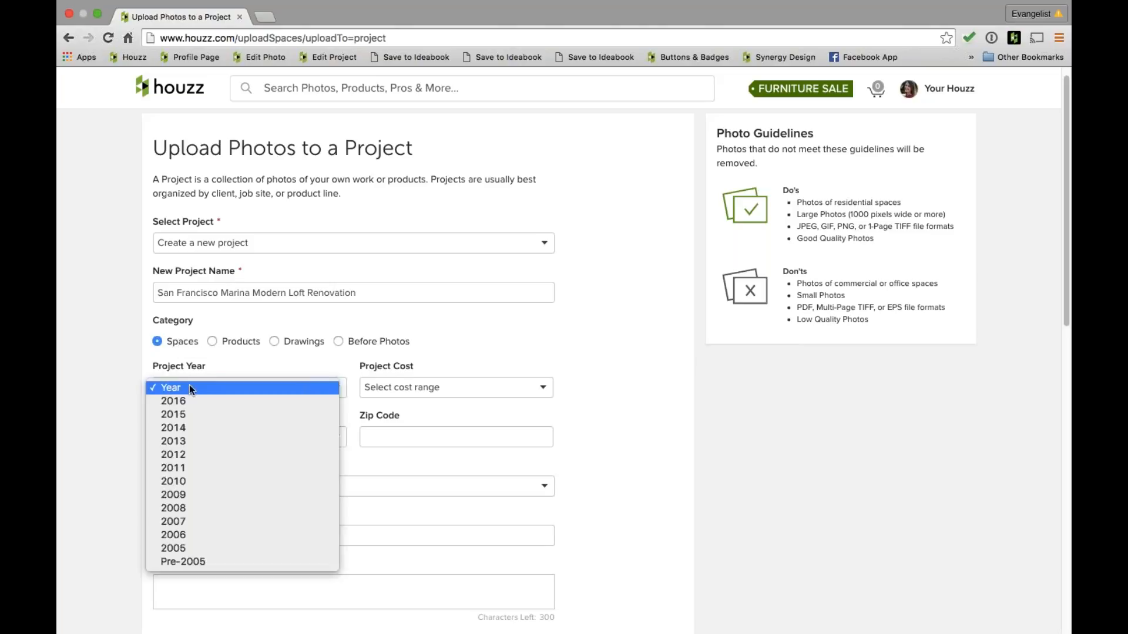
pyautogui.click(191, 414)
pyautogui.click(386, 388)
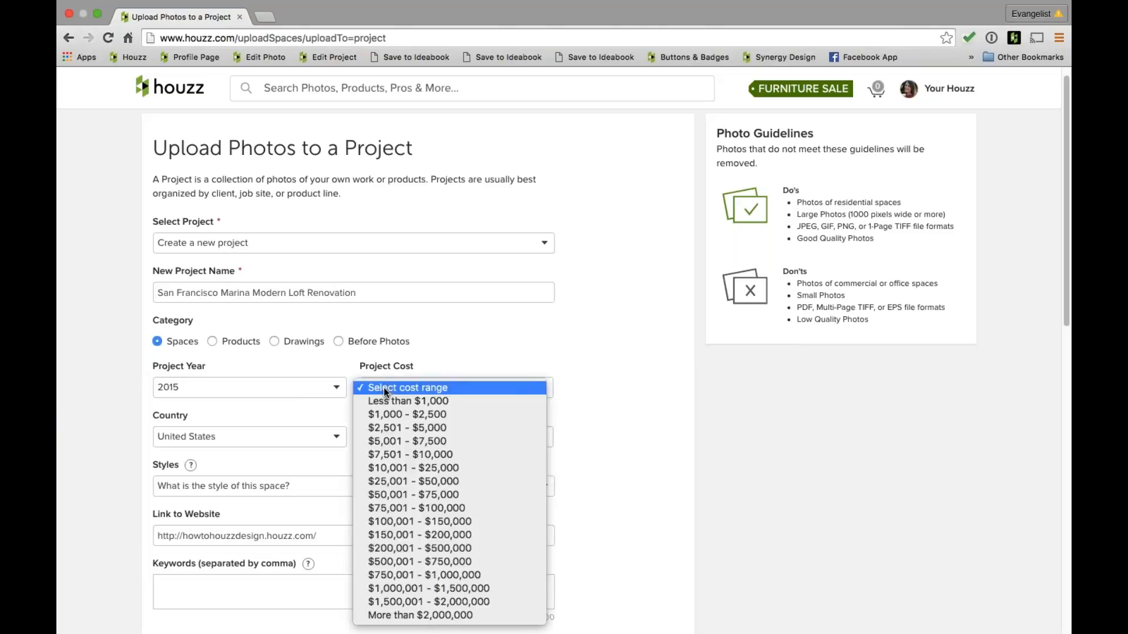
pyautogui.click(412, 535)
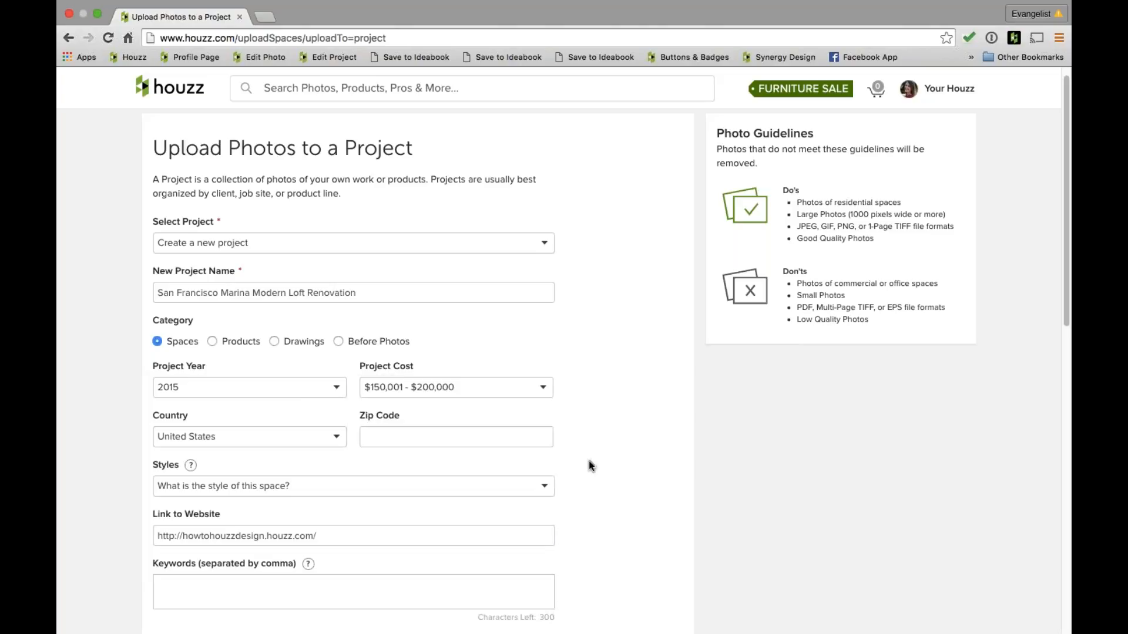
# Select the Entry image from the Desktop as the project photo and upload it.
pyautogui.scroll(-5, 589, 461)
pyautogui.scroll(-4, 588, 463)
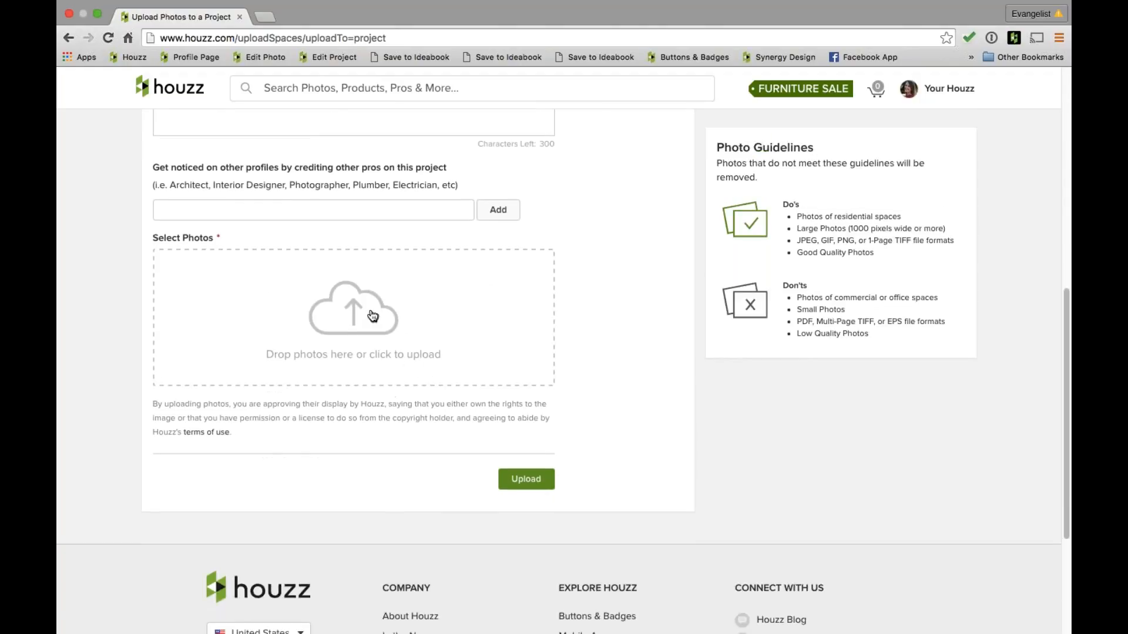
pyautogui.click(356, 313)
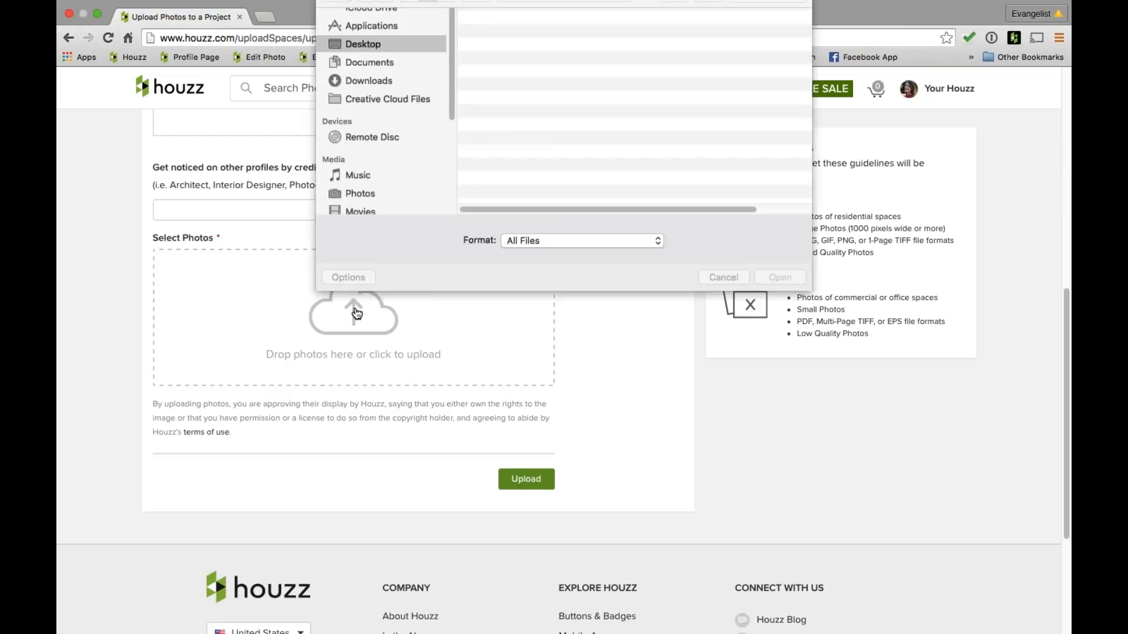
pyautogui.click(525, 51)
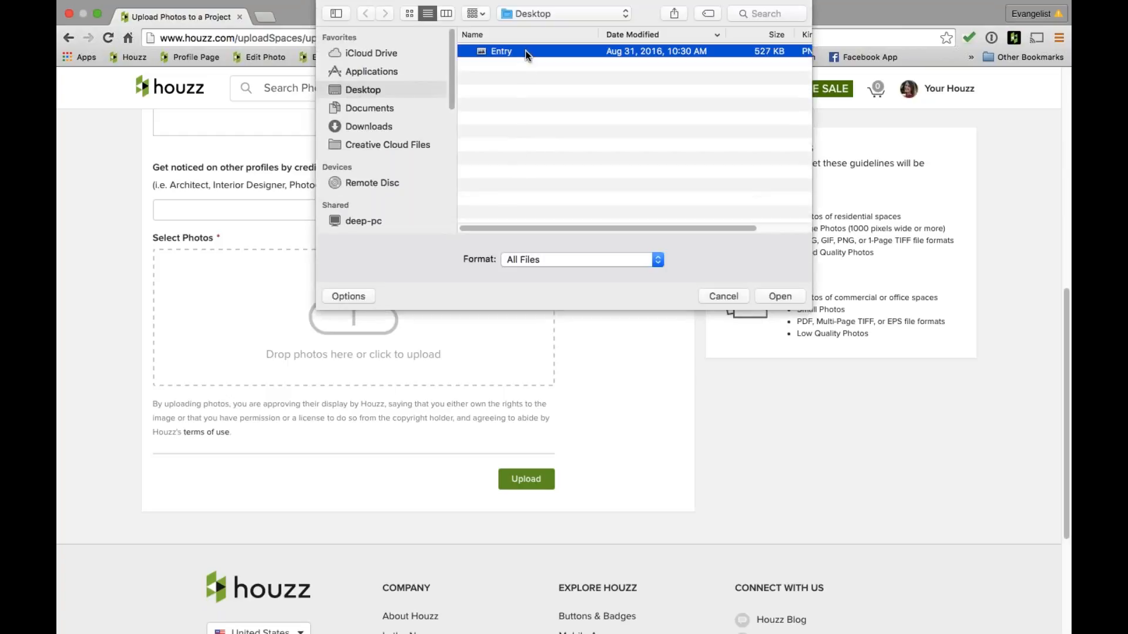
pyautogui.click(770, 296)
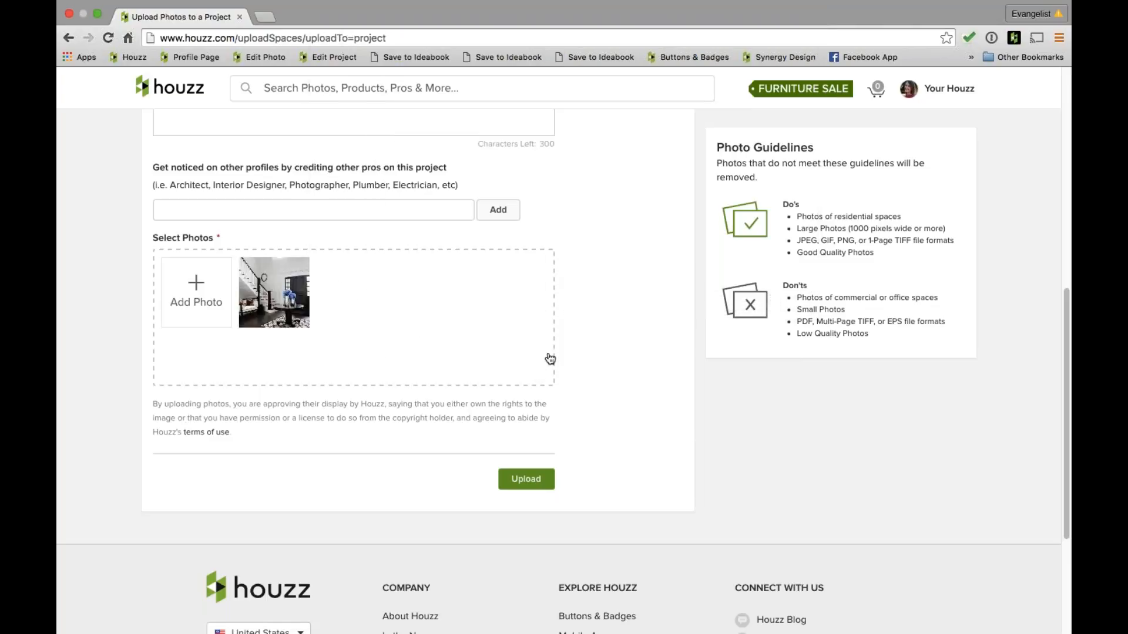
pyautogui.click(522, 480)
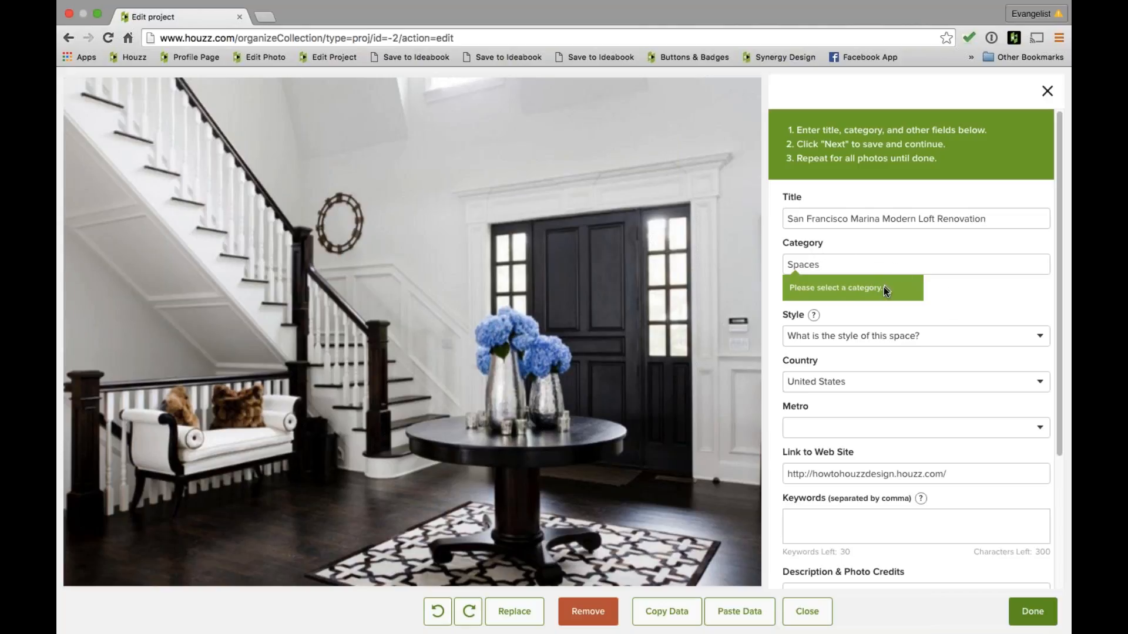
# Set the uploaded photo's category to Entry and its budget to $$.
pyautogui.click(814, 268)
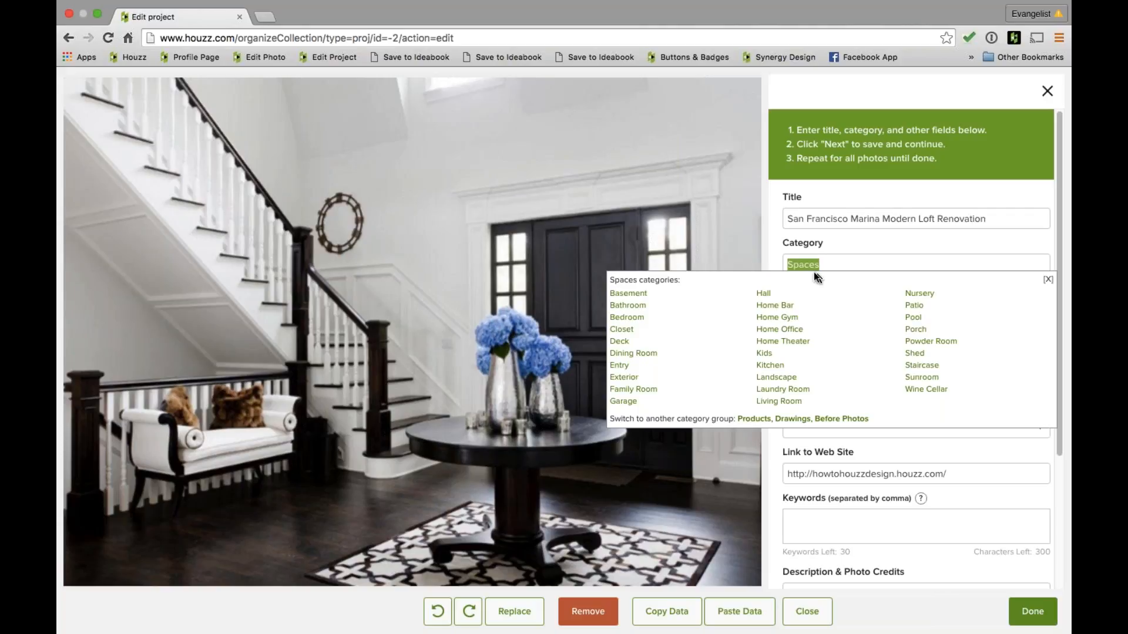
pyautogui.click(619, 364)
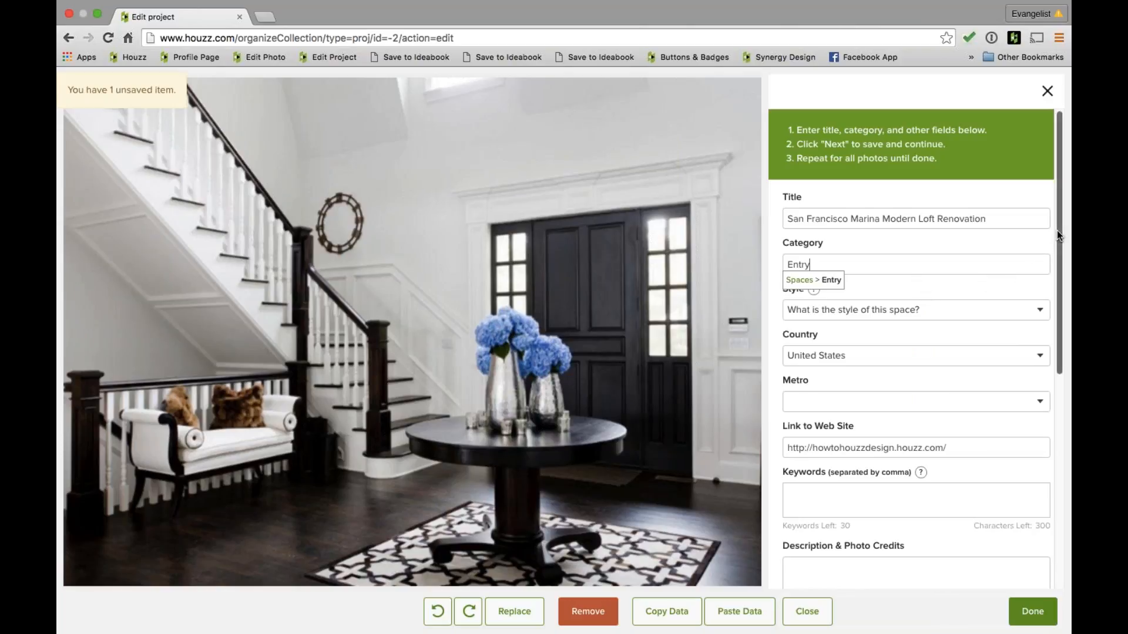
pyautogui.moveTo(1057, 235); pyautogui.dragTo(1069, 454)
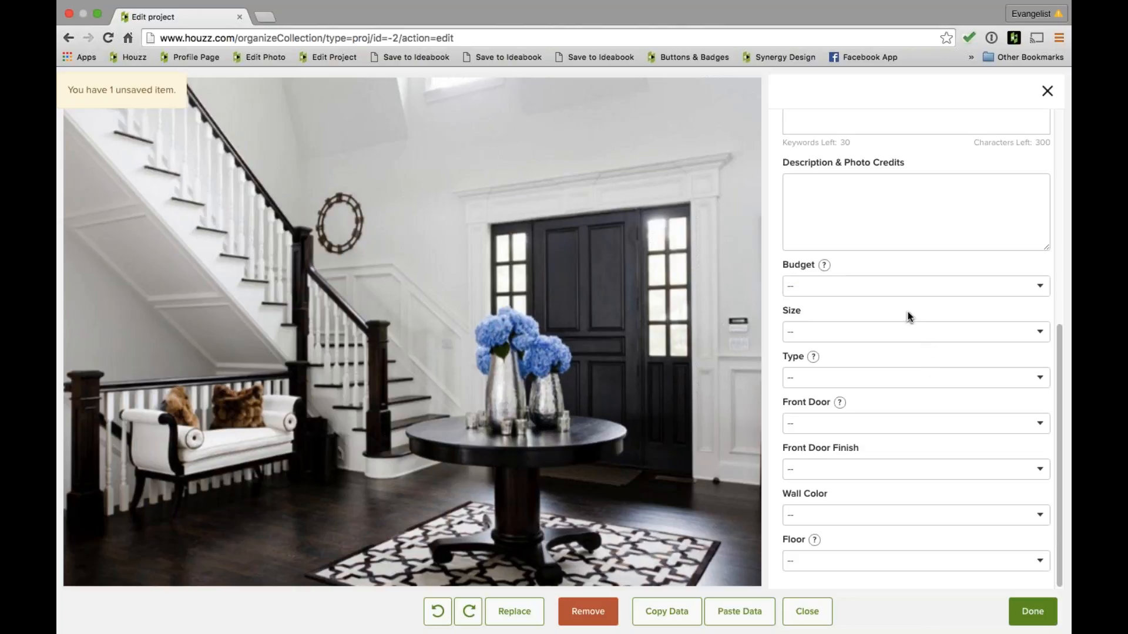
pyautogui.click(911, 291)
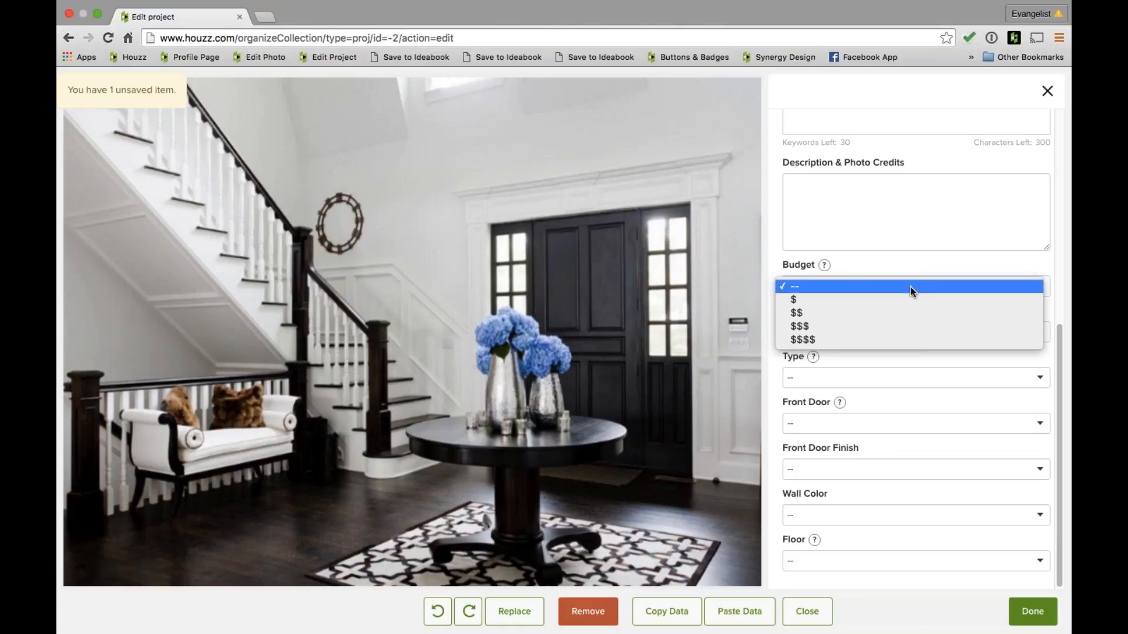
pyautogui.click(908, 309)
# Set the entry photo's size to Medium and its type to Foyer.
pyautogui.click(905, 337)
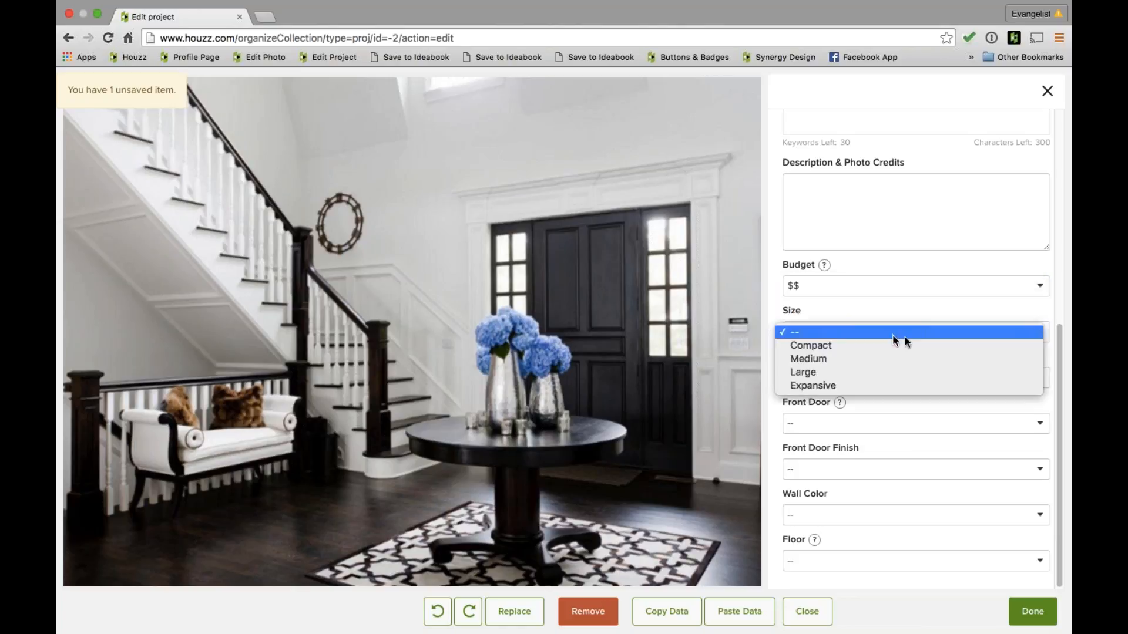
pyautogui.click(901, 358)
pyautogui.click(882, 386)
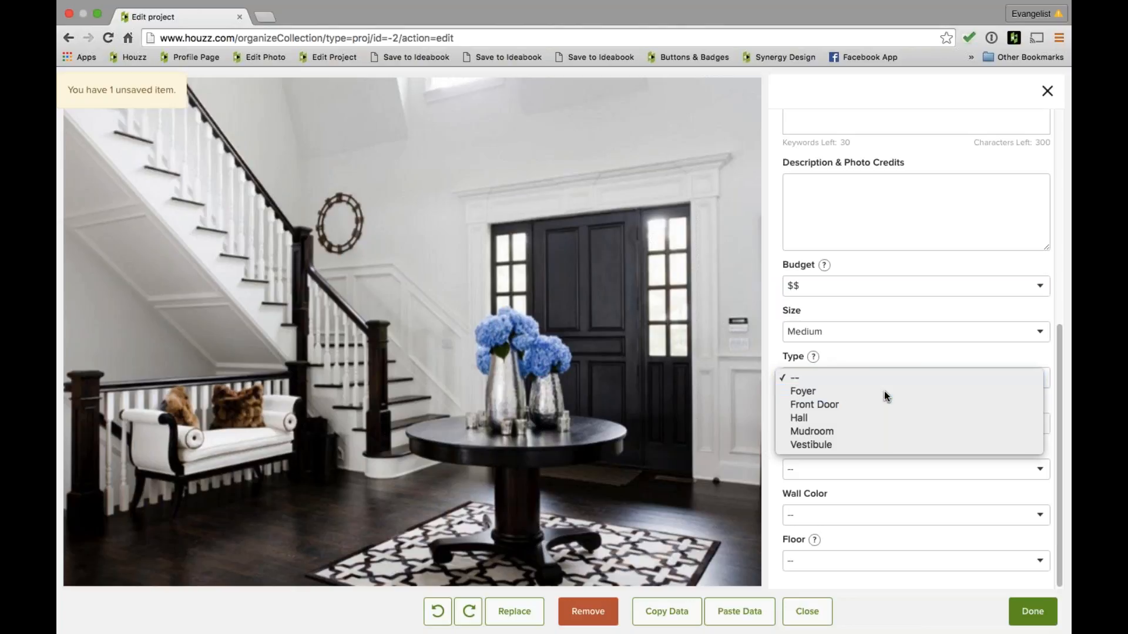
pyautogui.click(884, 391)
# Set the entry photo's front door to Single and the front door finish to Dark Wood.
pyautogui.click(867, 428)
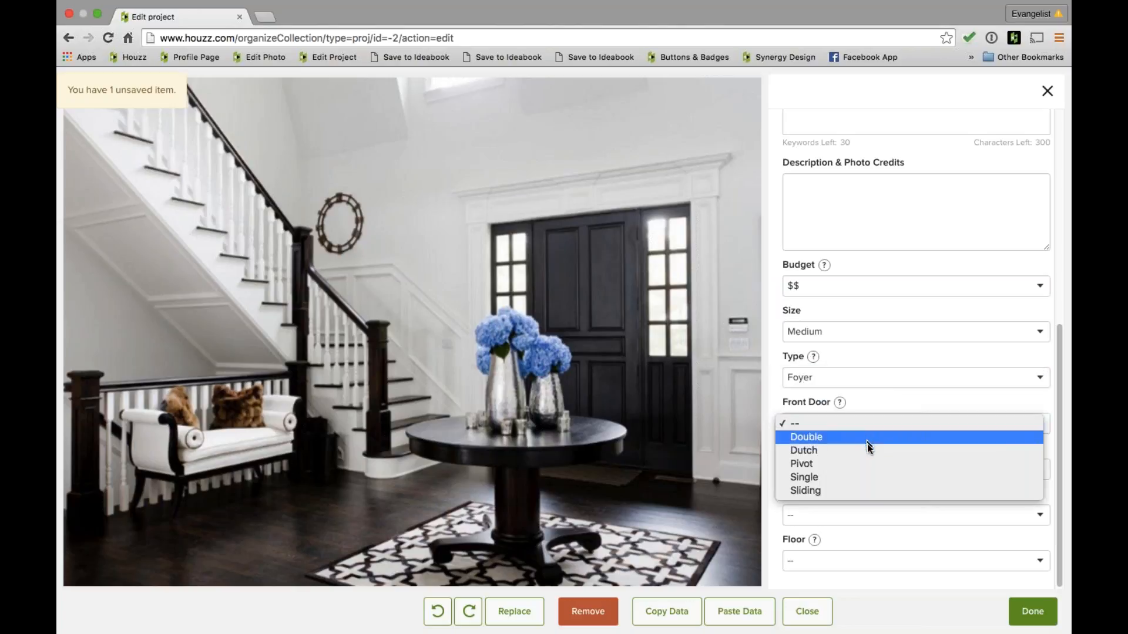
pyautogui.click(869, 477)
pyautogui.click(869, 473)
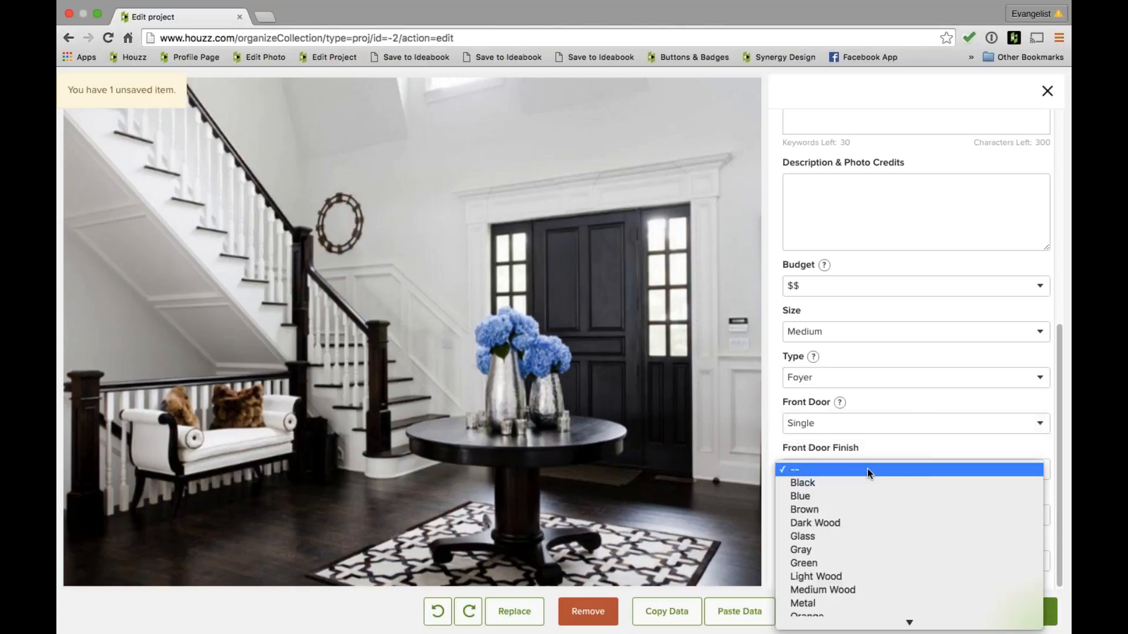
pyautogui.click(878, 523)
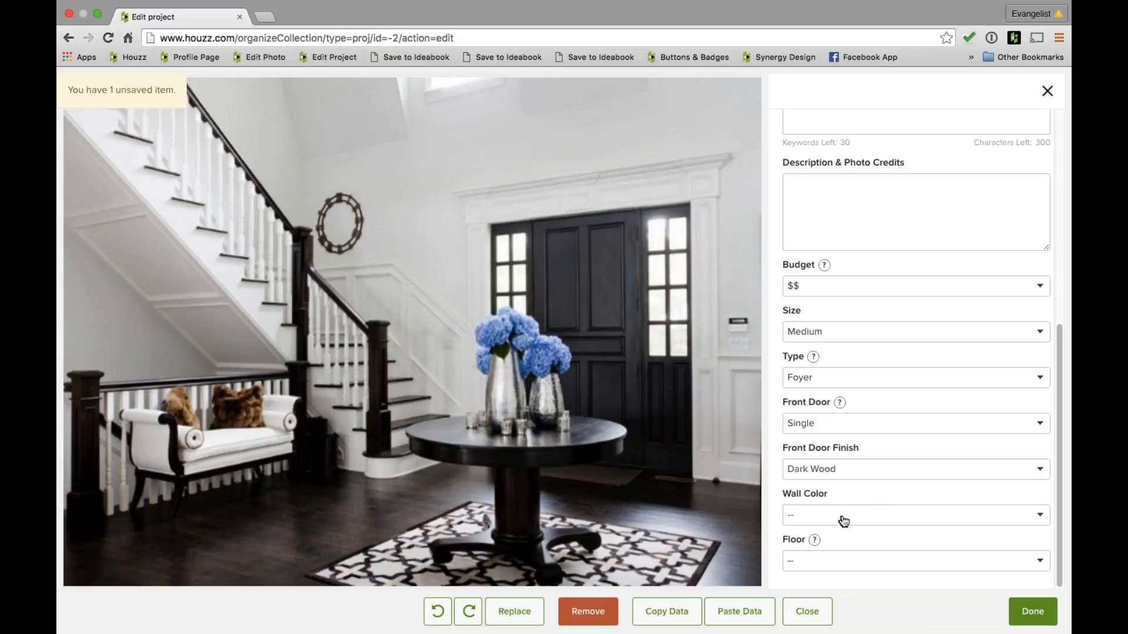
# Add the keyword "dark wood round entry table" to the entry photo and finish editing its details.
pyautogui.scroll(1, 869, 453)
pyautogui.scroll(4, 869, 453)
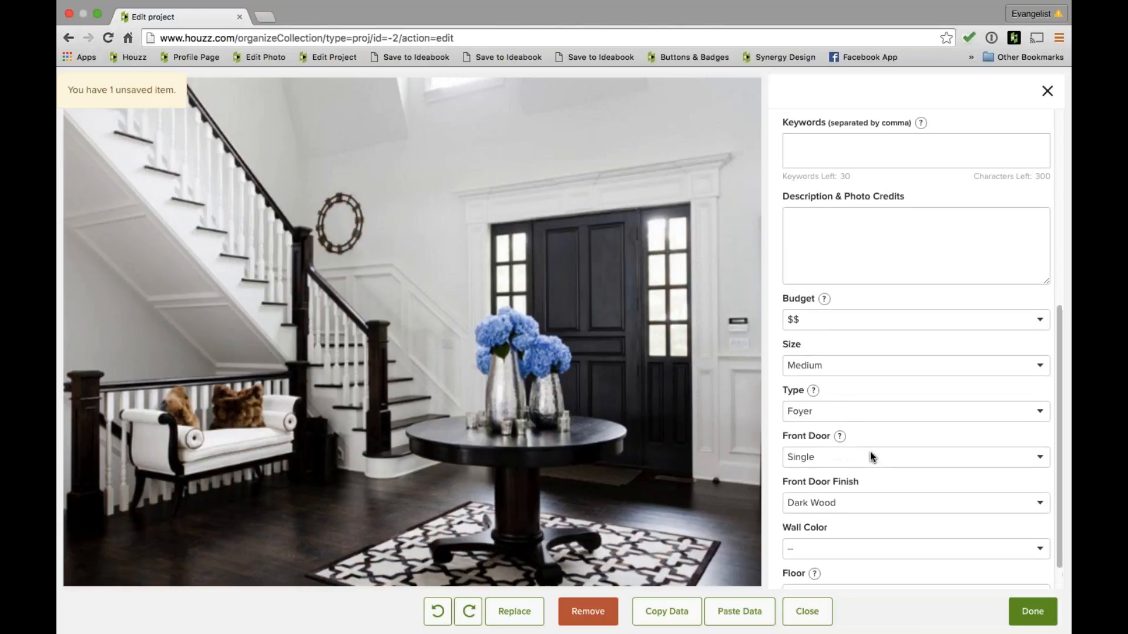
pyautogui.scroll(4, 873, 459)
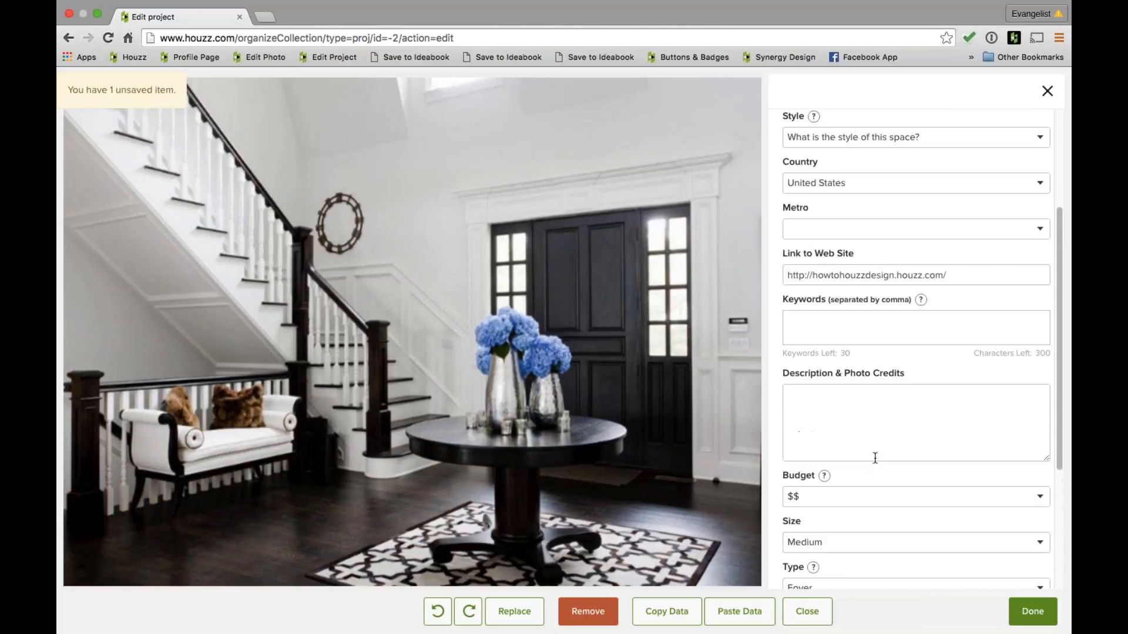
pyautogui.click(821, 333)
pyautogui.write('dark wood')
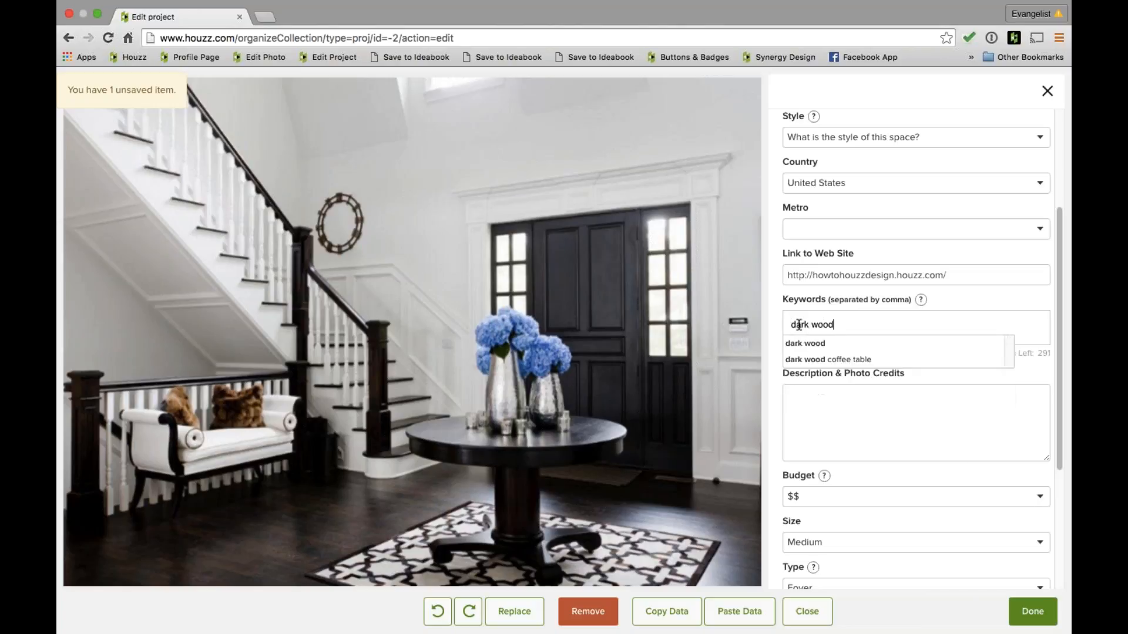
pyautogui.write(' round entr')
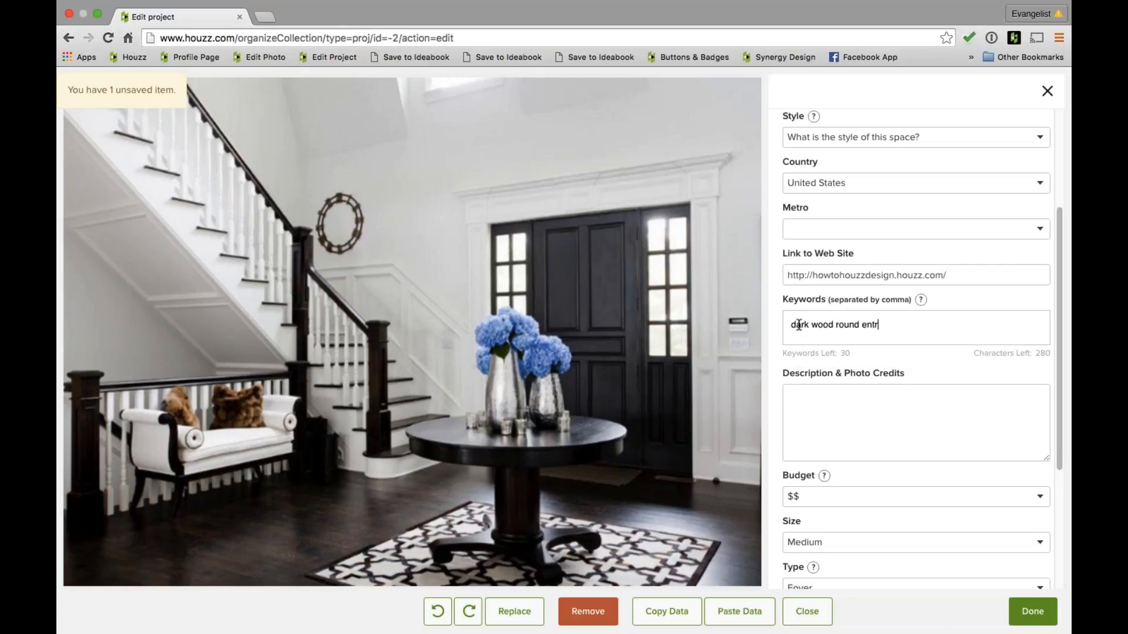
pyautogui.write('y table')
pyautogui.press('Return')
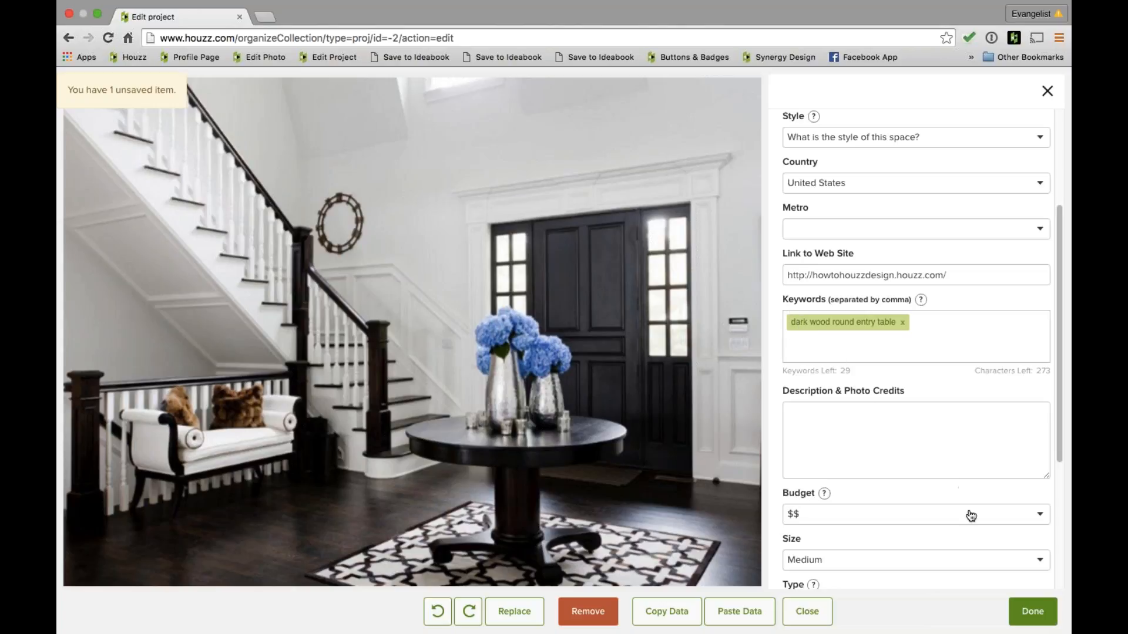
pyautogui.click(1037, 620)
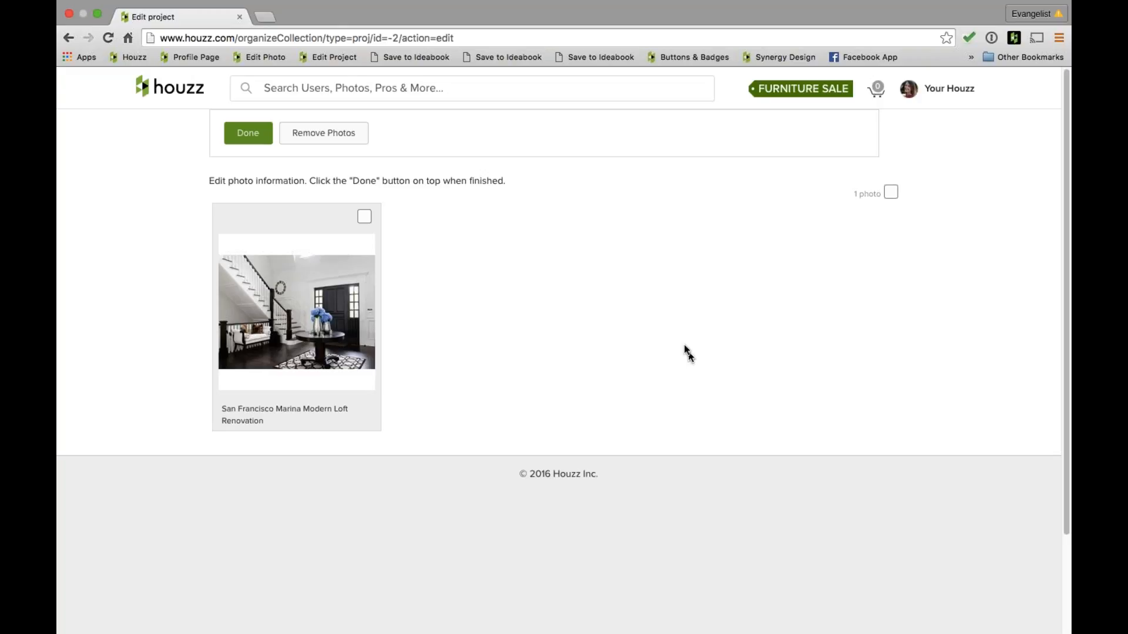
# Rotate the entry photo counterclockwise through a full turn in four quarter turns and save the project.
pyautogui.moveTo(341, 322)
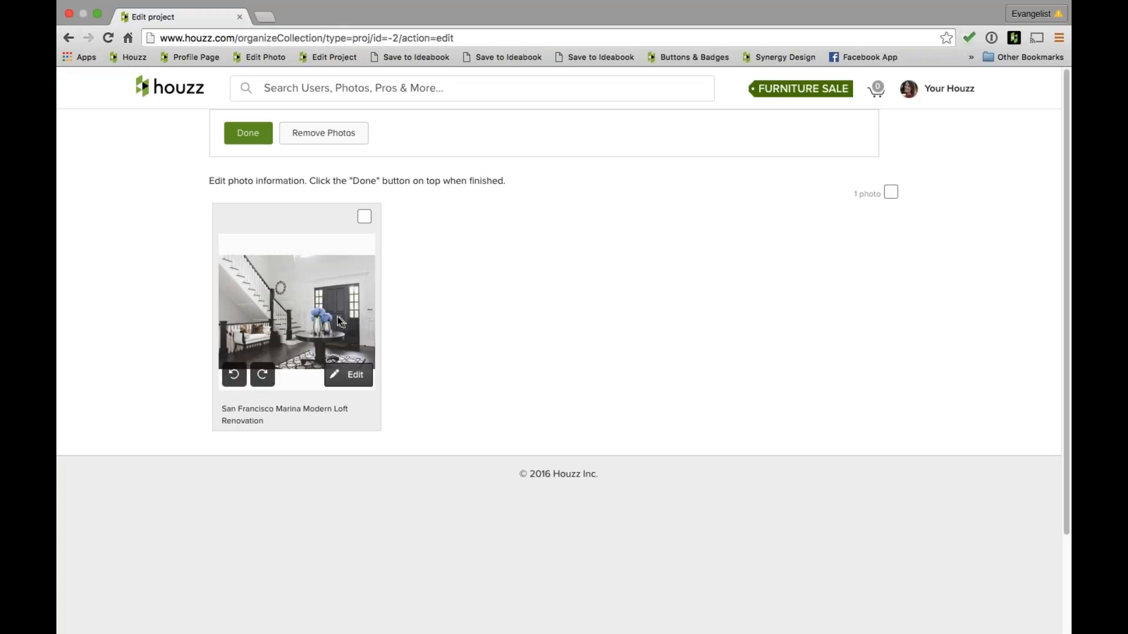
pyautogui.click(235, 376)
pyautogui.click(235, 375)
pyautogui.click(235, 376)
pyautogui.click(235, 376)
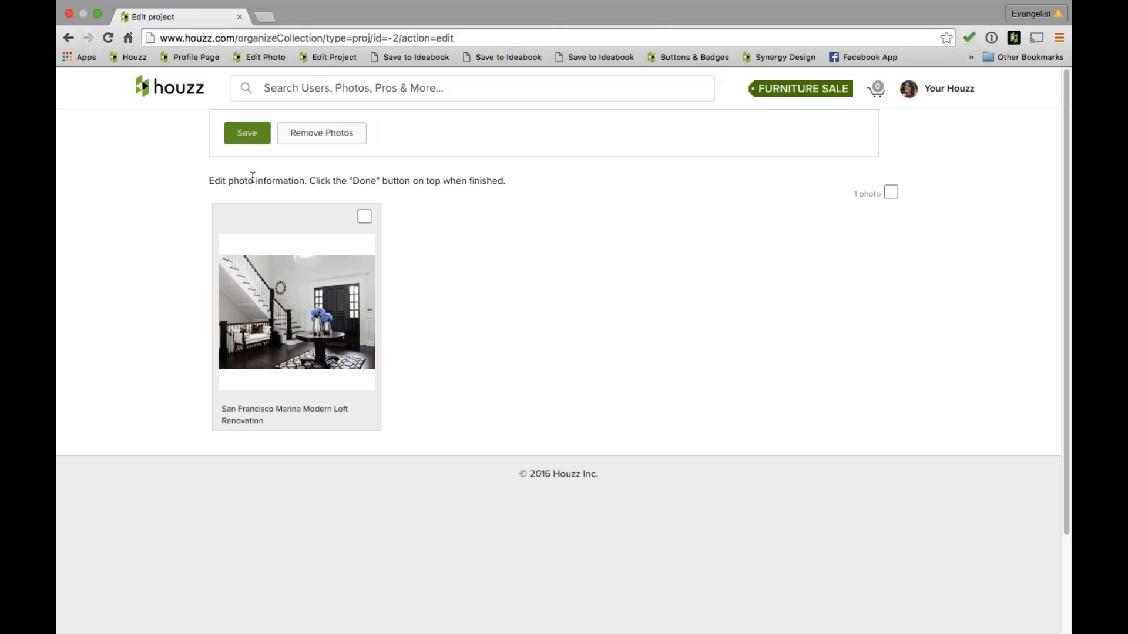
pyautogui.click(239, 135)
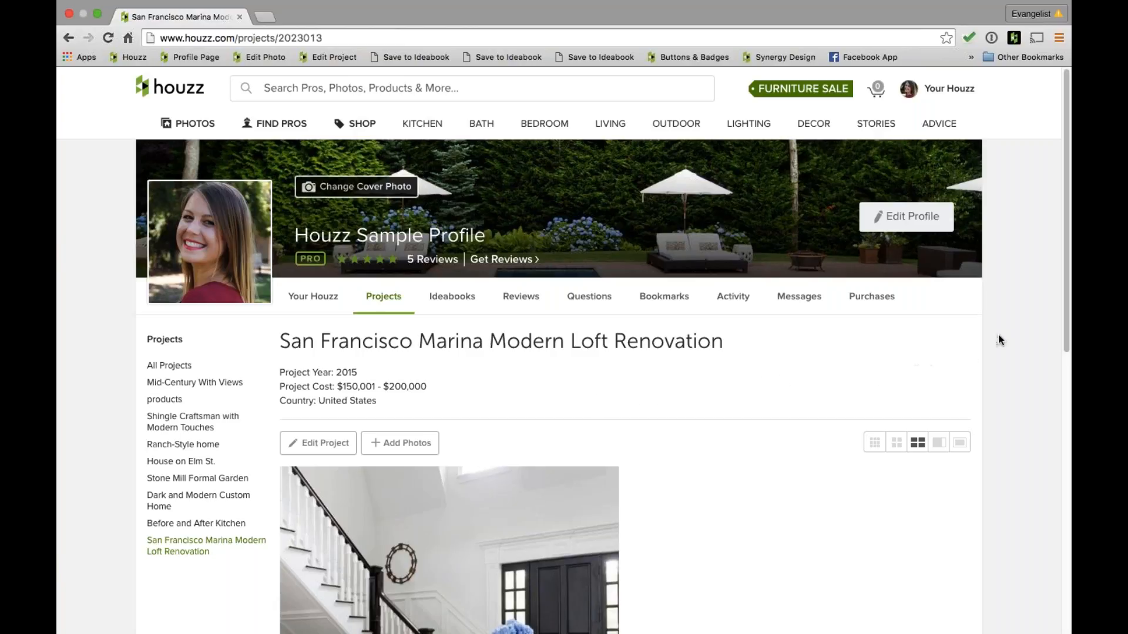
# Open the review request form from the profile page and place the cursor in the client email addresses field.
pyautogui.click(957, 93)
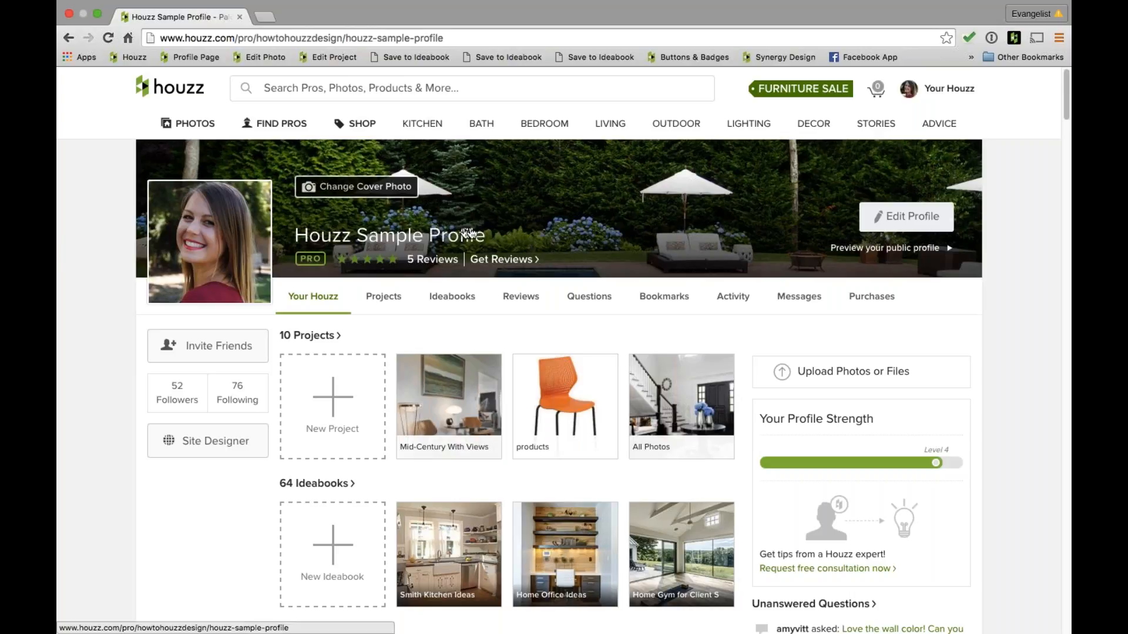
pyautogui.click(500, 262)
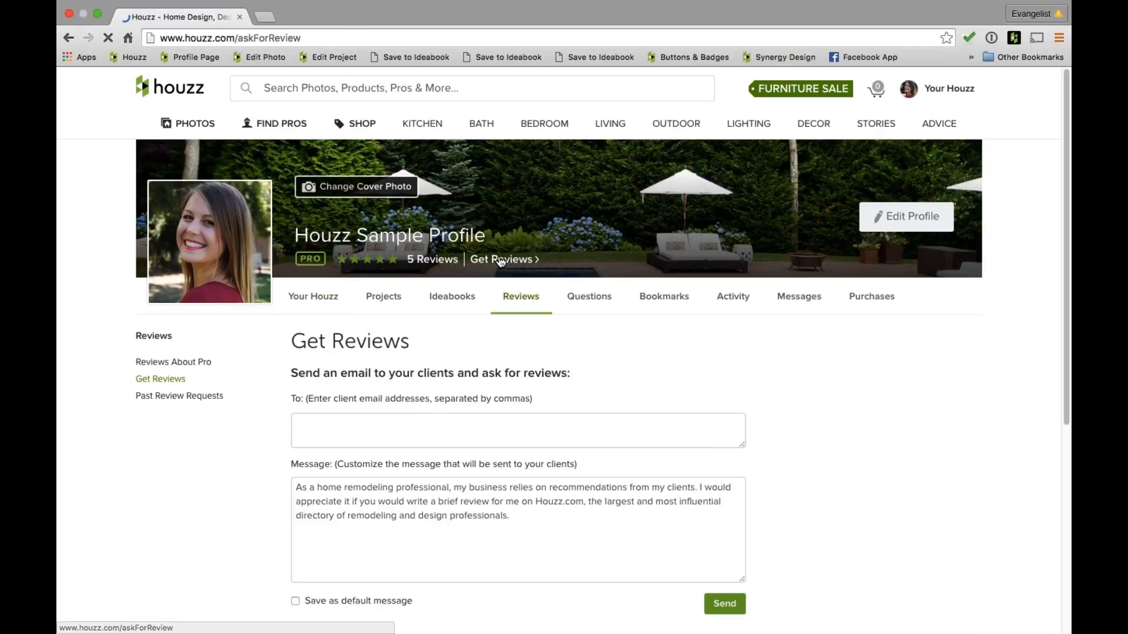
pyautogui.scroll(-3, 605, 394)
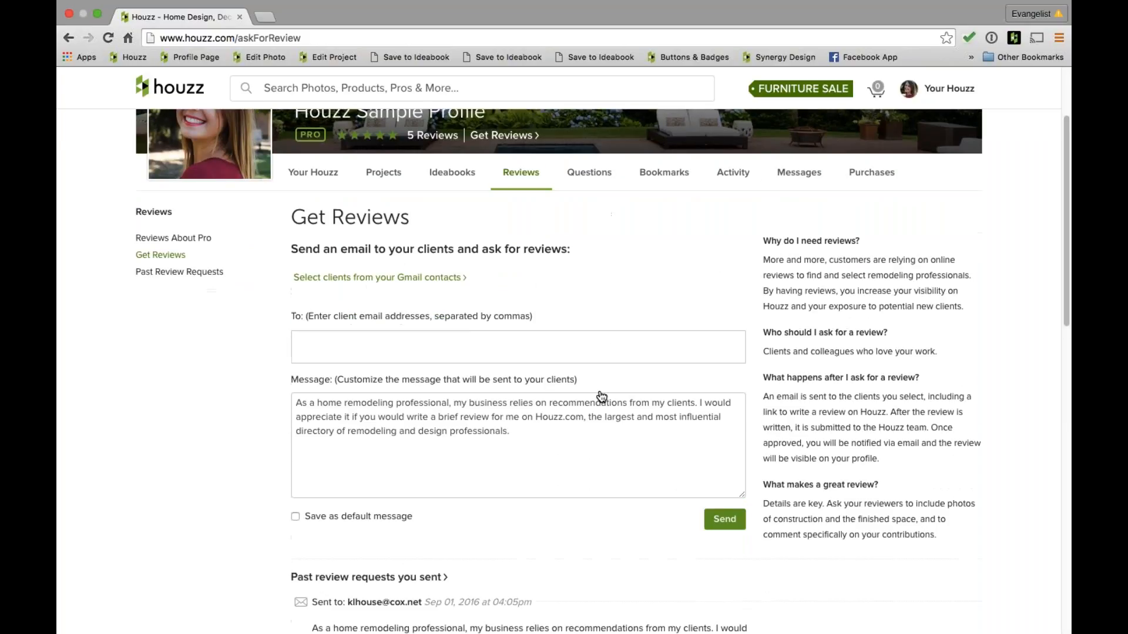
pyautogui.click(453, 314)
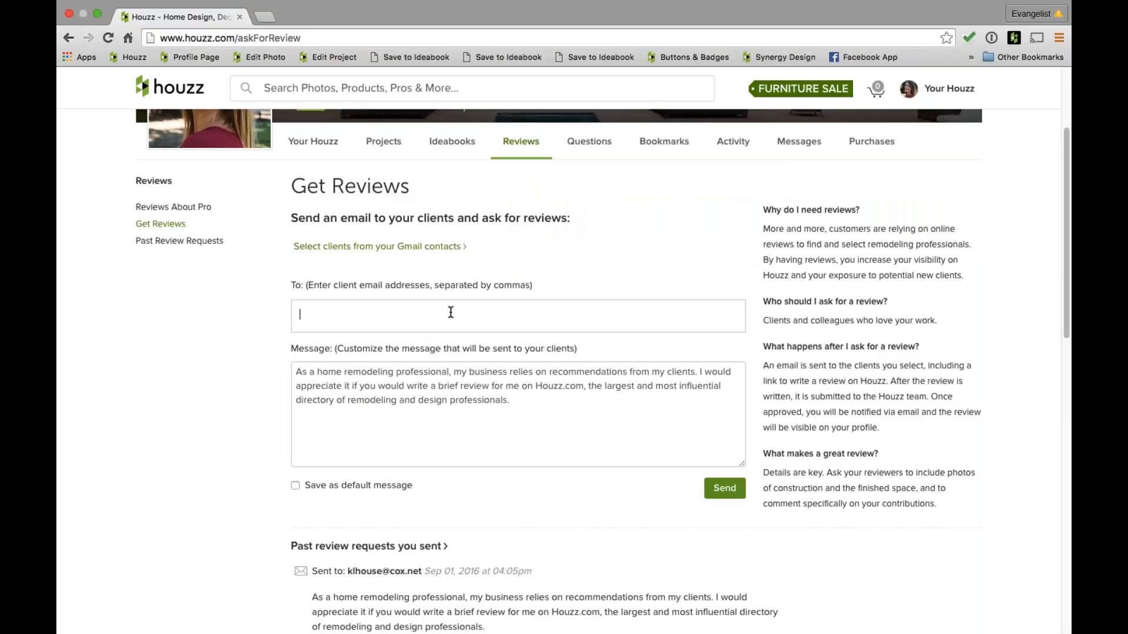
# Clear the prefilled review request message and enable saving the message as the default.
pyautogui.click(477, 386)
pyautogui.moveTo(522, 399); pyautogui.dragTo(292, 375)
pyautogui.press('BackSpace')
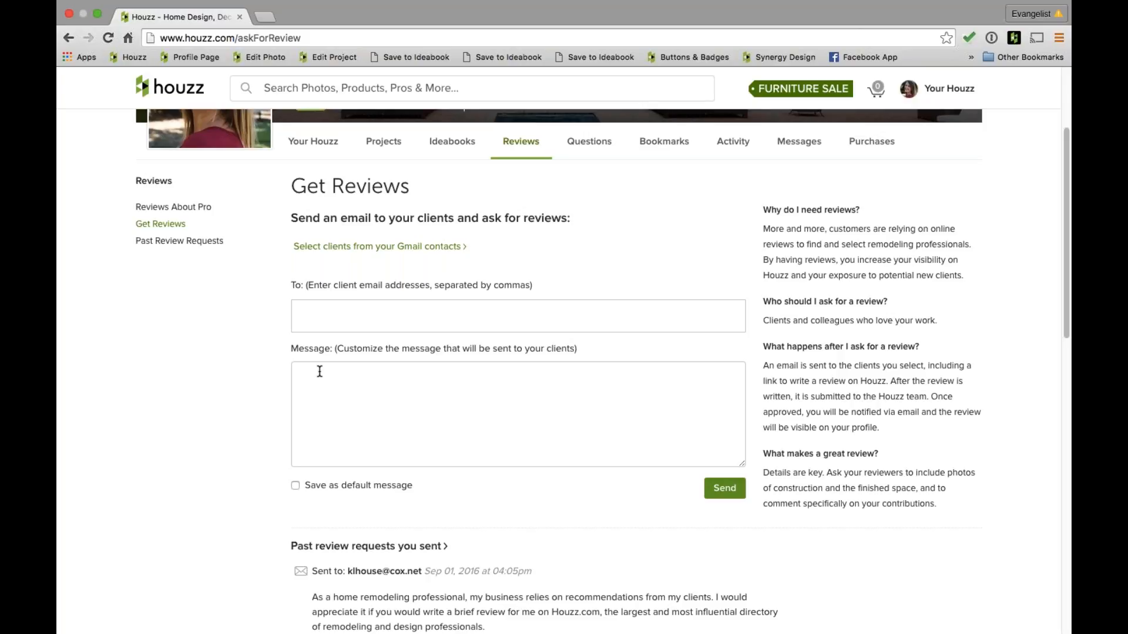
pyautogui.click(319, 371)
pyautogui.click(295, 487)
pyautogui.click(619, 384)
# Look through the past review requests listed below the request form.
pyautogui.scroll(-1, 618, 388)
pyautogui.scroll(-5, 620, 400)
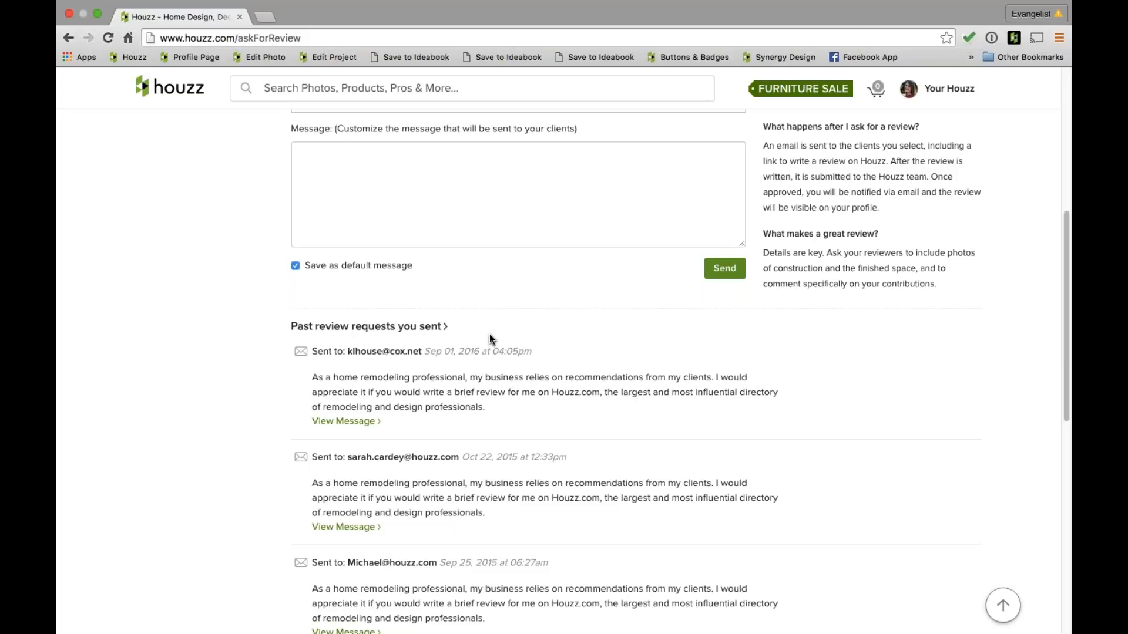
pyautogui.scroll(1, 490, 336)
pyautogui.scroll(6, 491, 339)
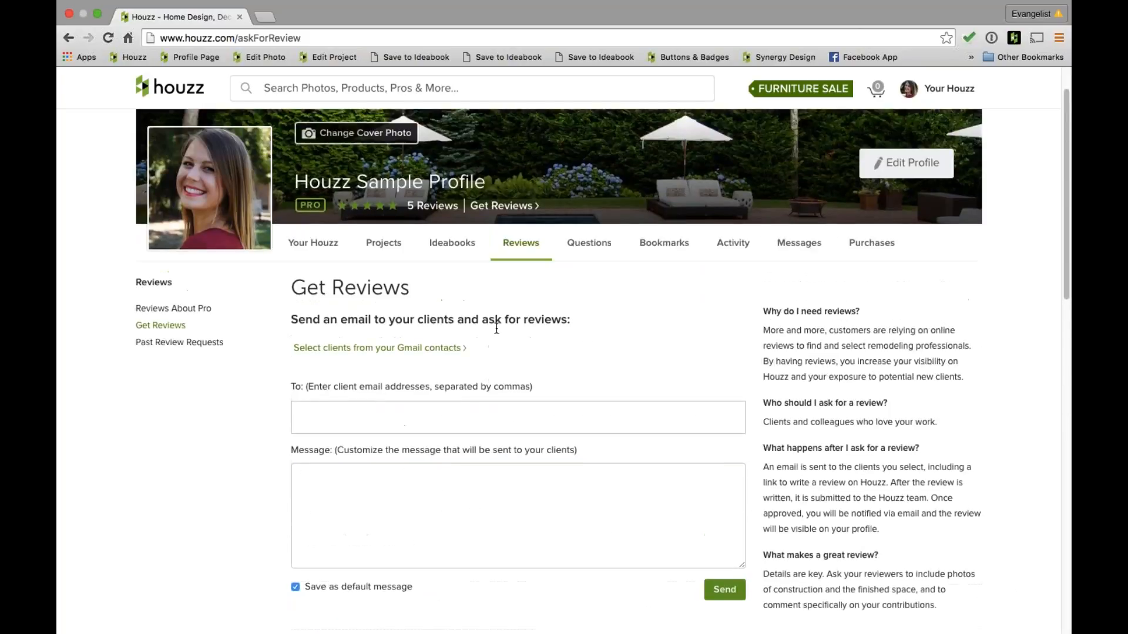
# Browse the reviews about the pro and open the one for the $50,000 - $100,000 project, ready to comment.
pyautogui.click(515, 245)
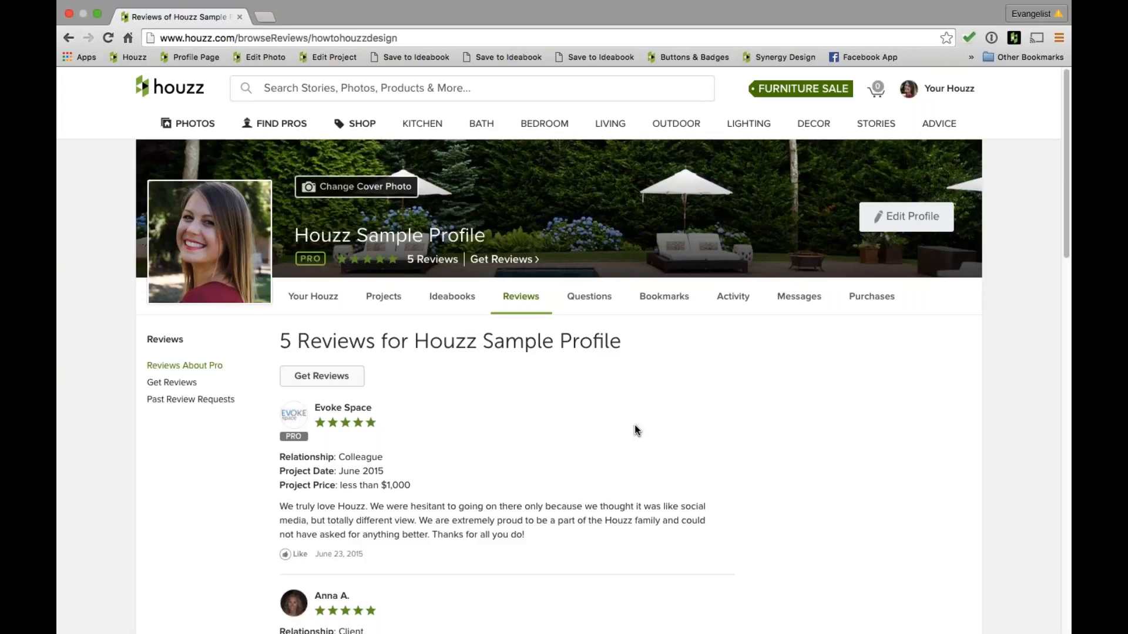
pyautogui.scroll(-3, 628, 427)
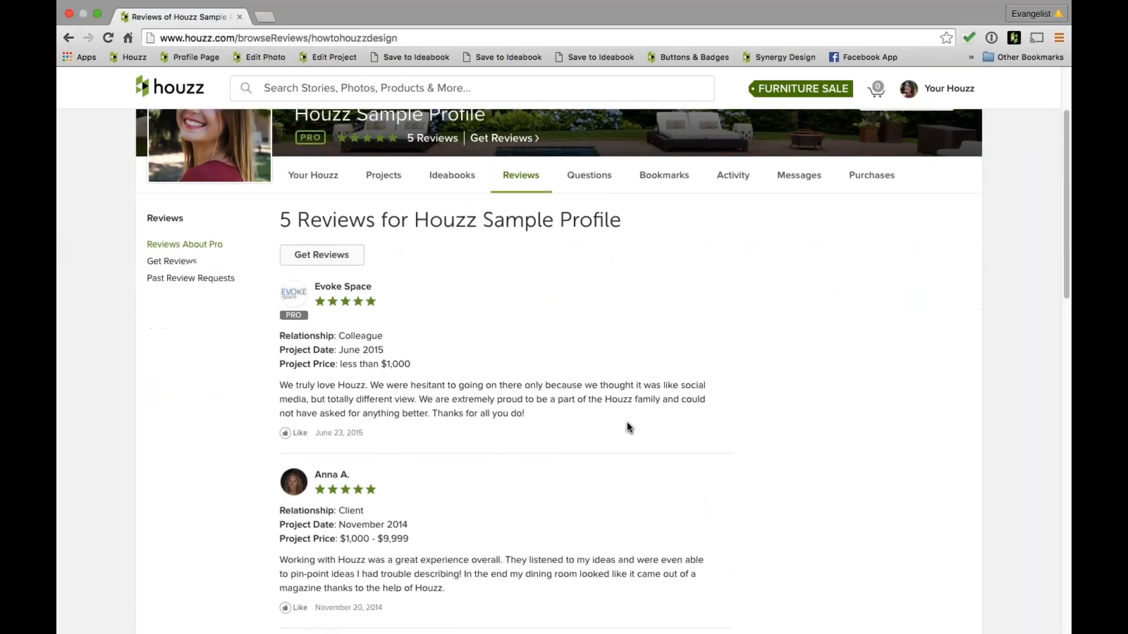
pyautogui.scroll(-7, 627, 423)
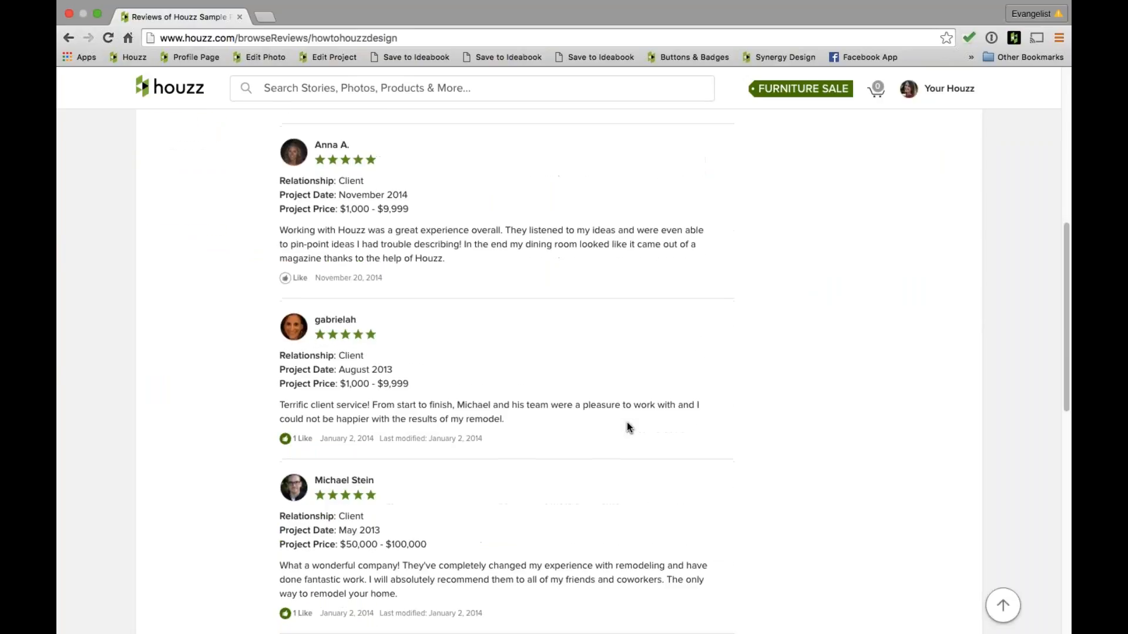
pyautogui.scroll(-5, 626, 423)
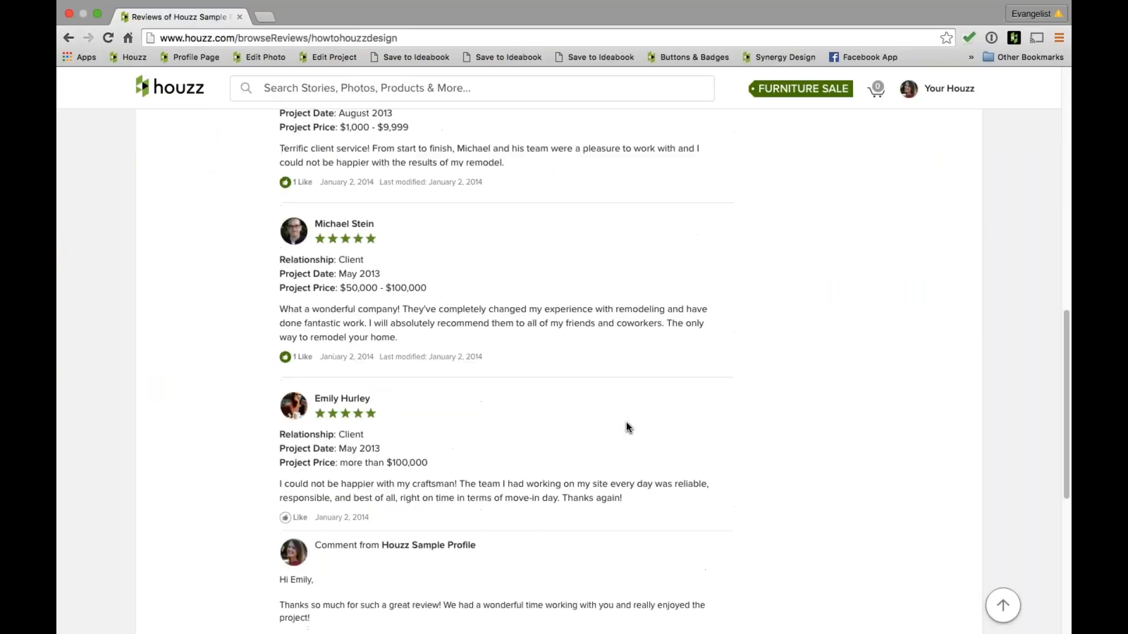
pyautogui.scroll(-1, 626, 422)
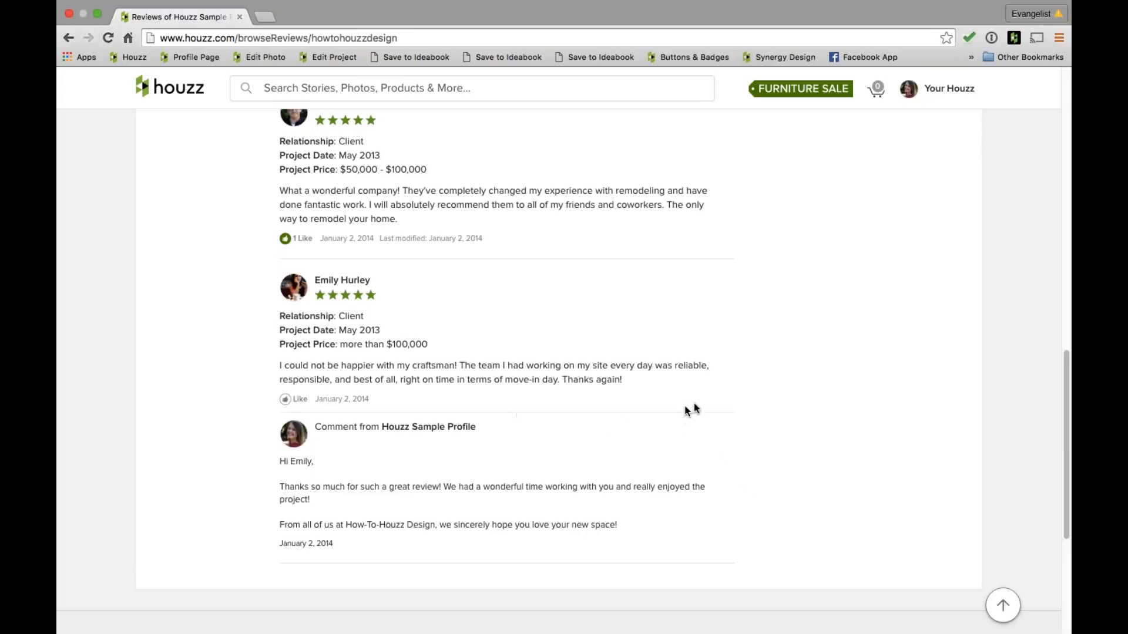
pyautogui.scroll(1, 705, 405)
pyautogui.scroll(4, 717, 406)
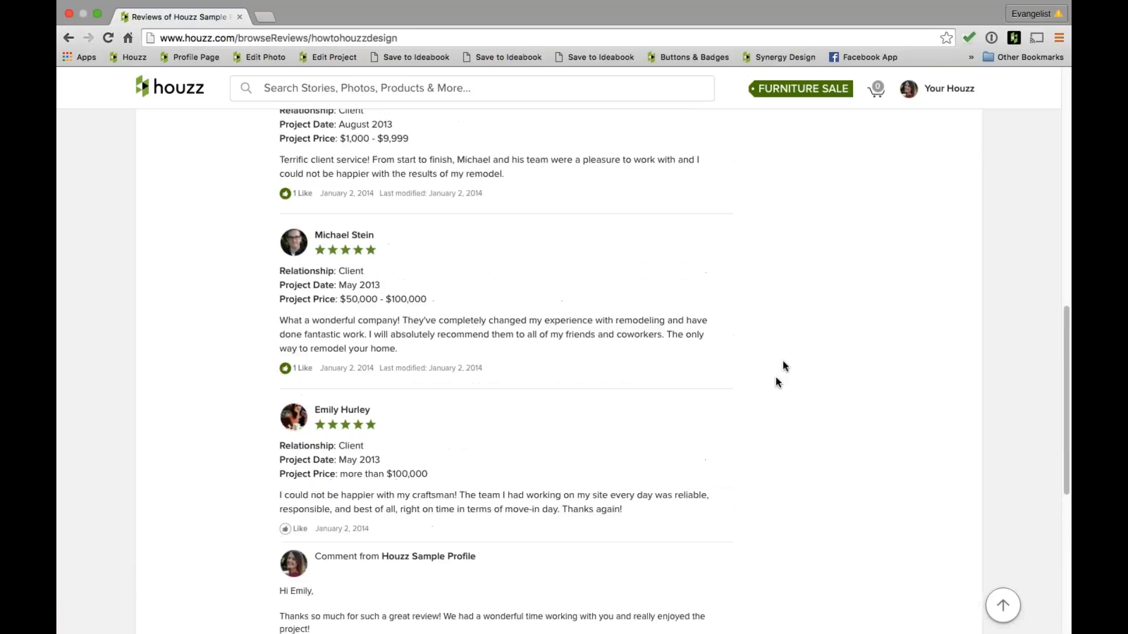
pyautogui.click(368, 322)
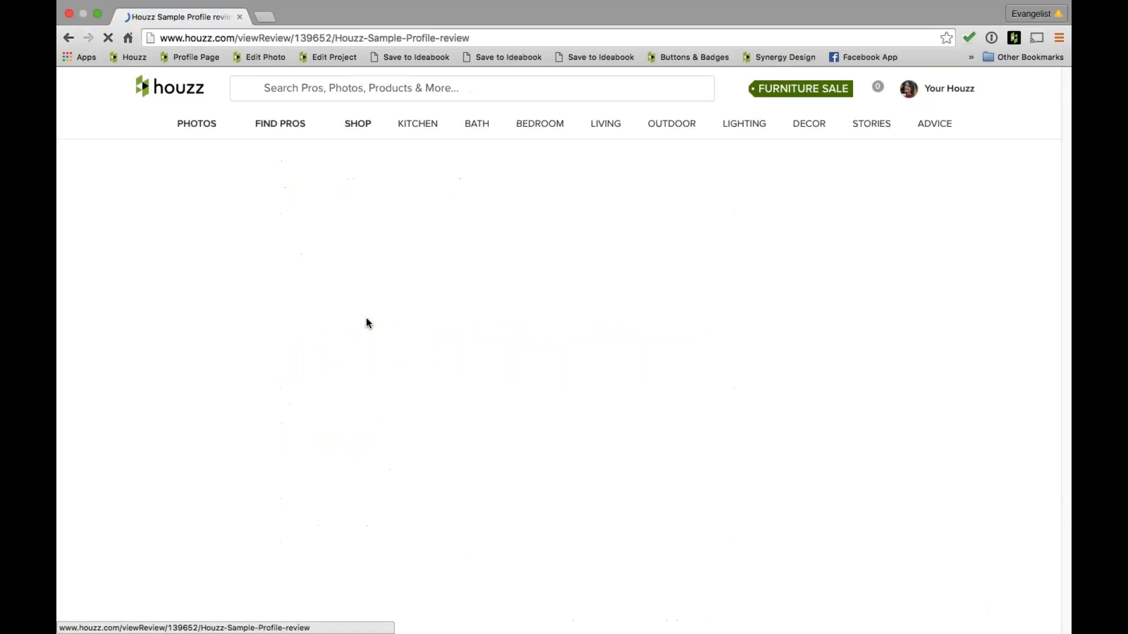
pyautogui.click(312, 423)
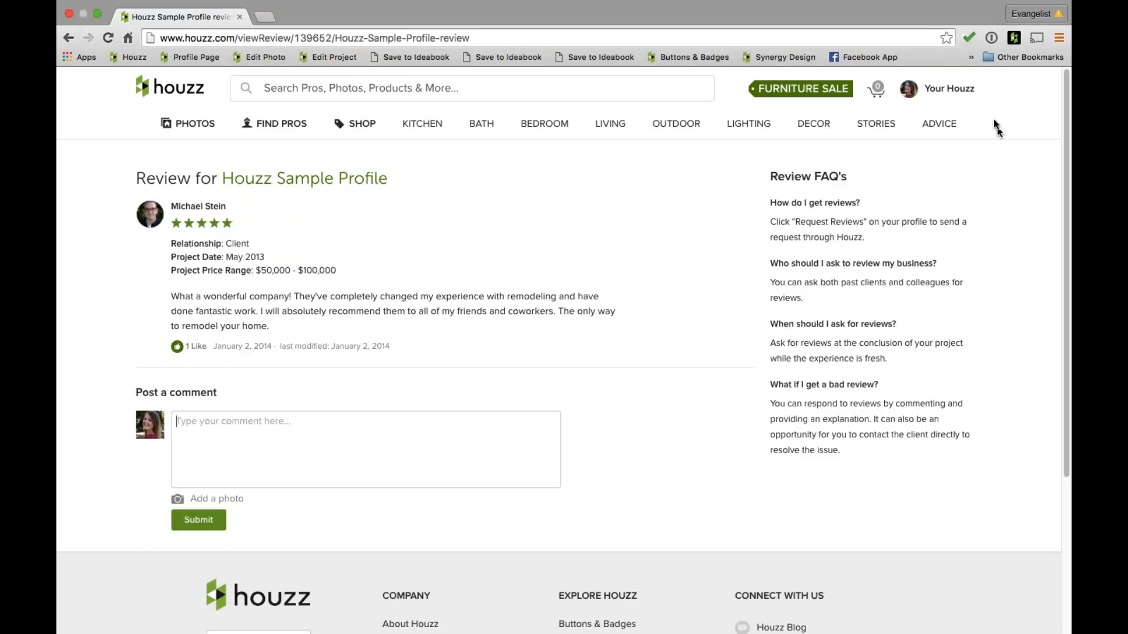
# Return to the profile page and open the profile information for editing.
pyautogui.moveTo(973, 93)
pyautogui.click(960, 94)
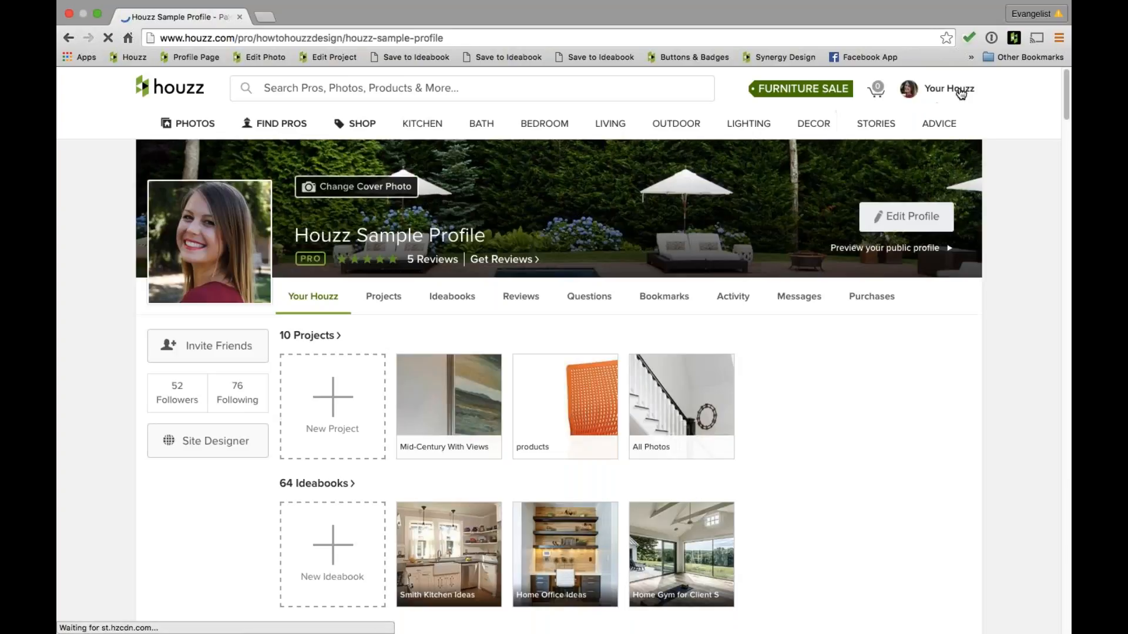
pyautogui.moveTo(939, 124)
pyautogui.click(933, 222)
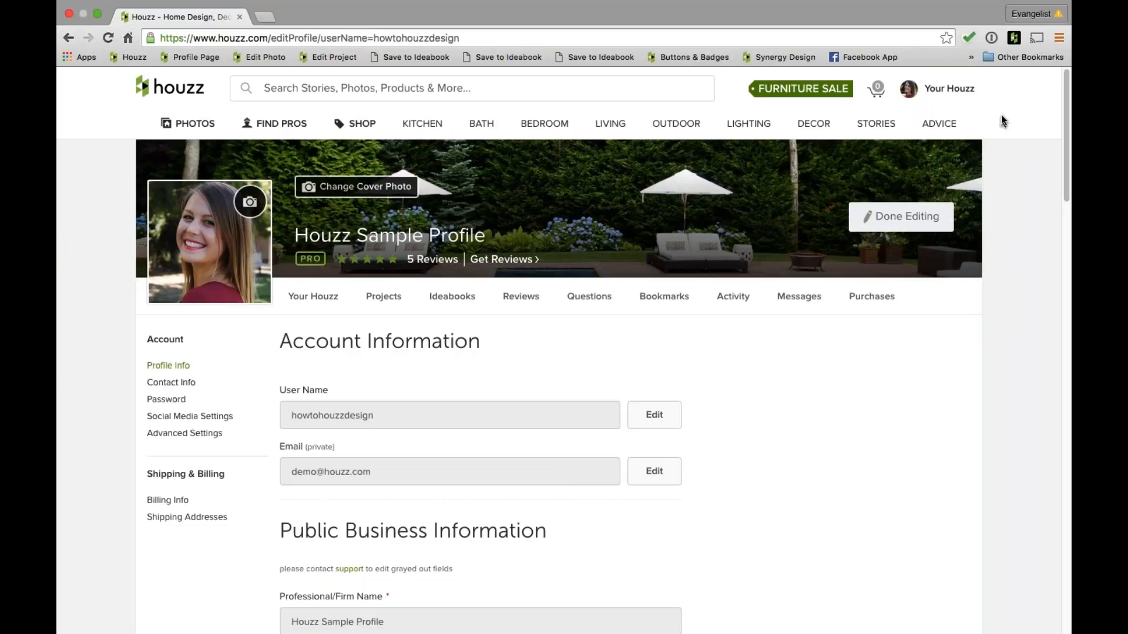
# Go back to the profile page, reopen the review request form, and go to the Houzz home page.
pyautogui.click(961, 94)
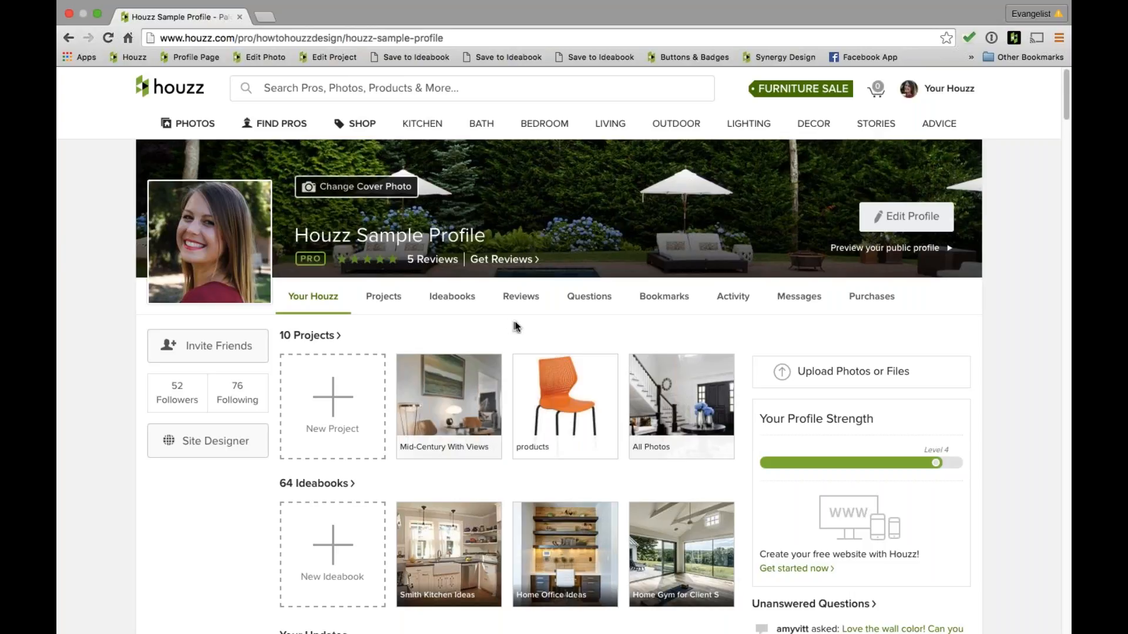
pyautogui.moveTo(947, 99)
pyautogui.click(516, 261)
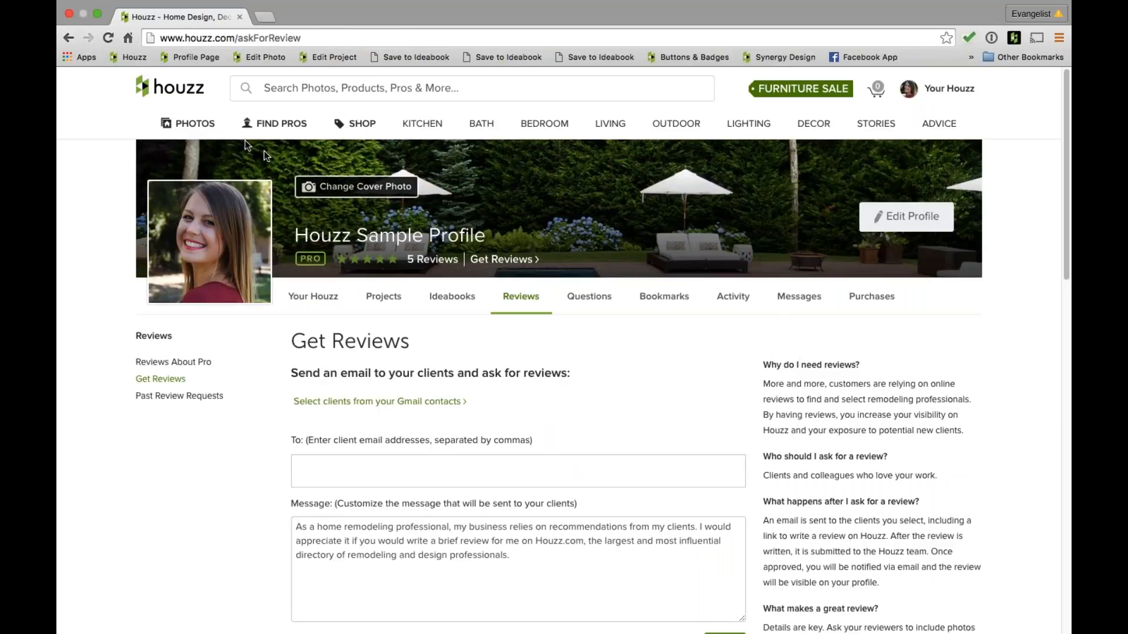
pyautogui.click(187, 91)
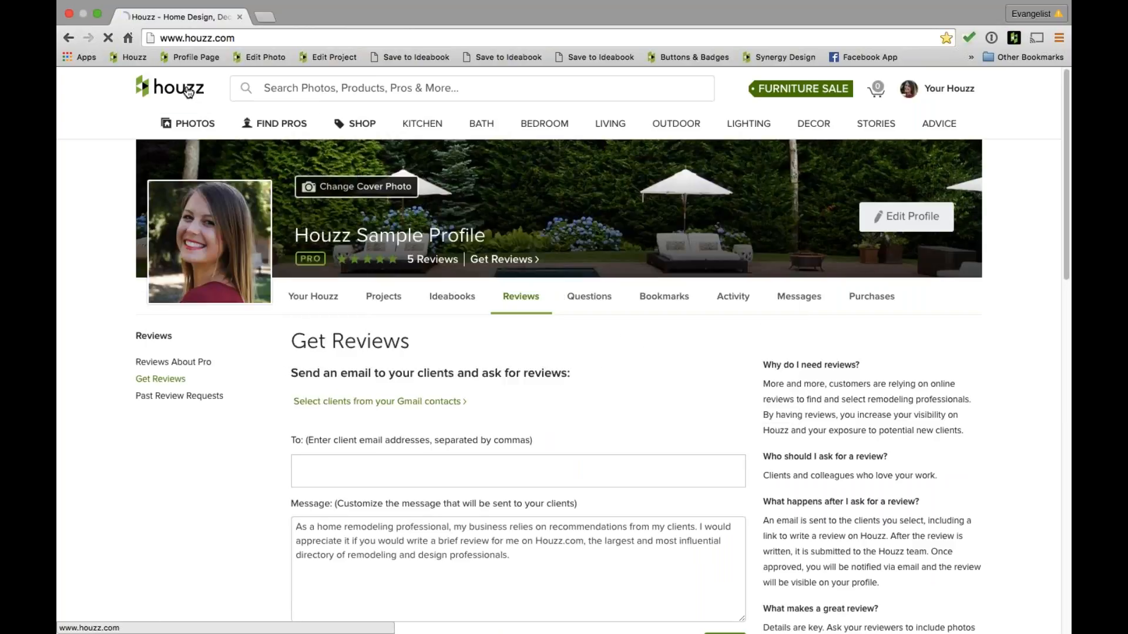